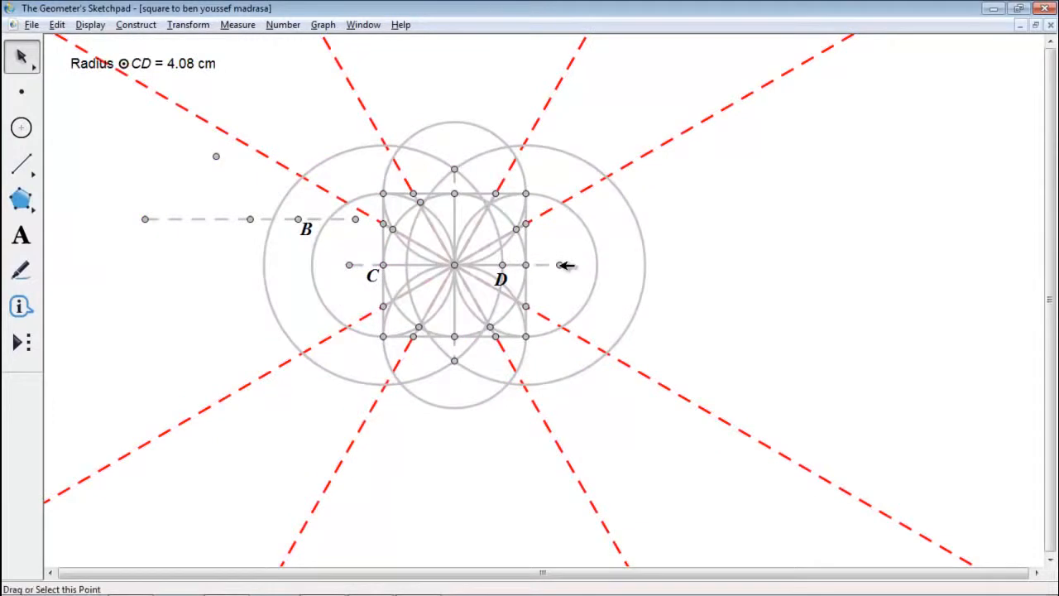
Enlarge the construction by moving the right end point of its dashed horizontal base line outward.
drag(568, 265, 828, 267)
click(315, 338)
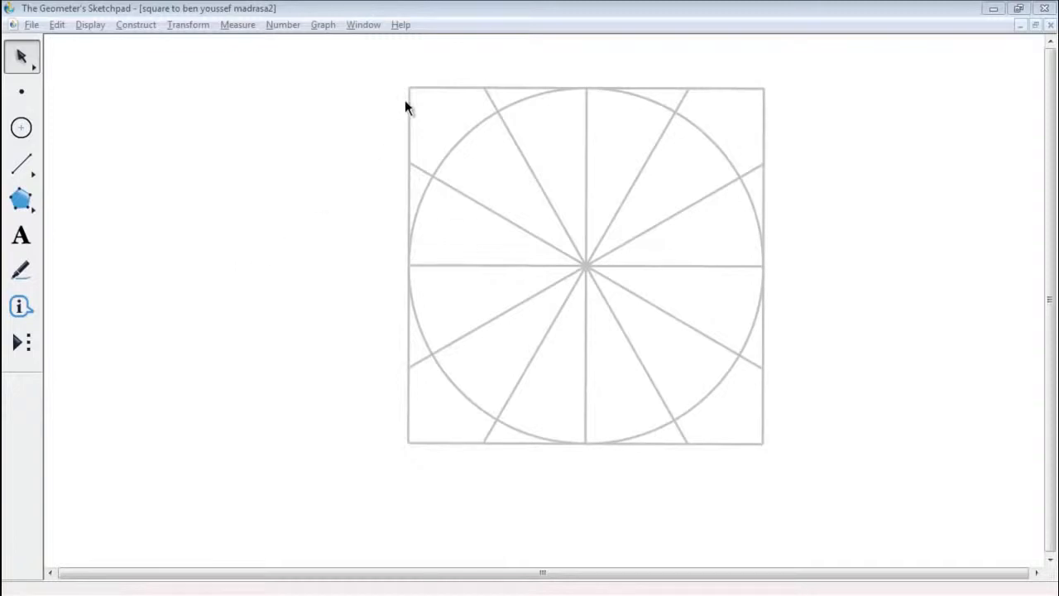
Measure the radius of the circle inscribed in the square.
click(470, 135)
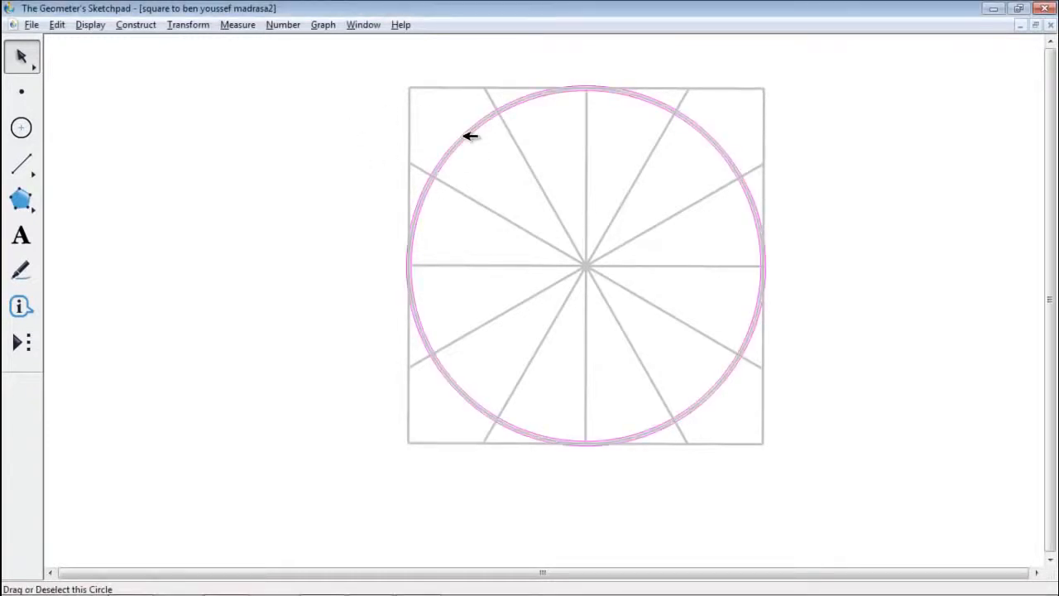
right_click(464, 139)
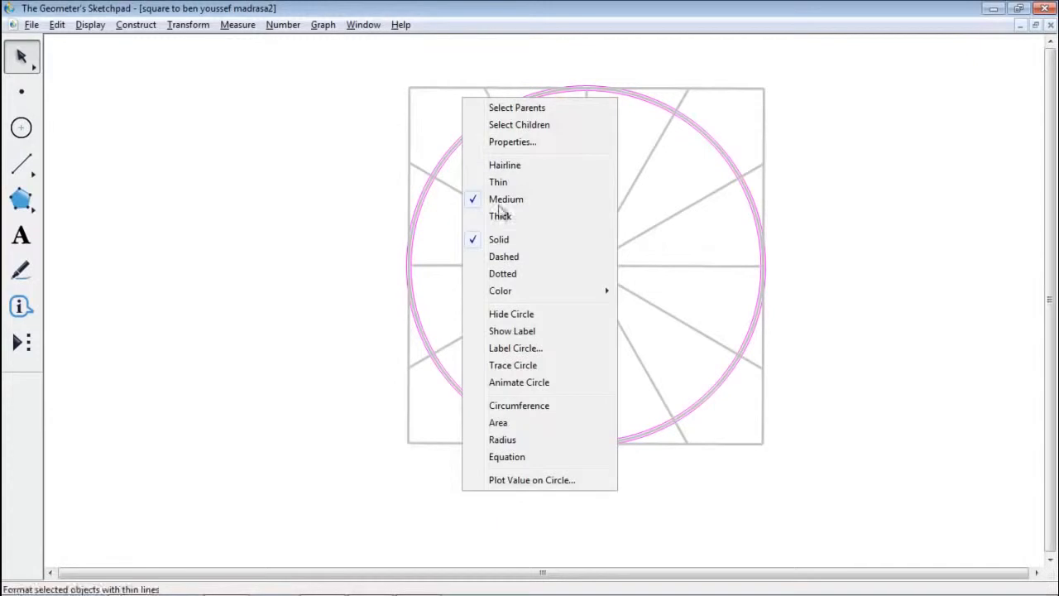
click(524, 442)
click(267, 189)
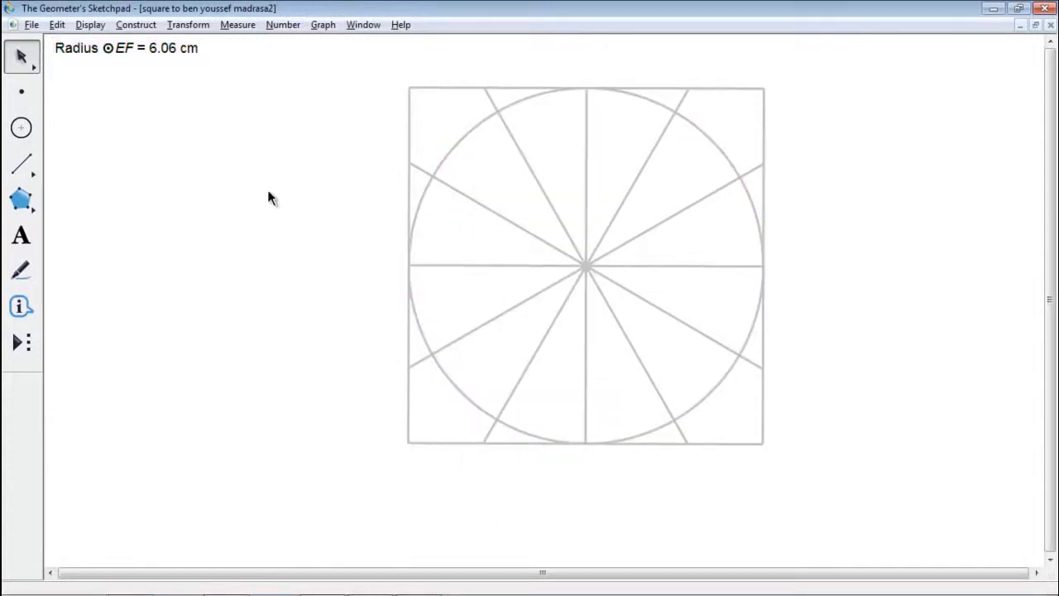
Construct four circles centred on the square's corners, using the measured radius of the inscribed circle.
click(413, 88)
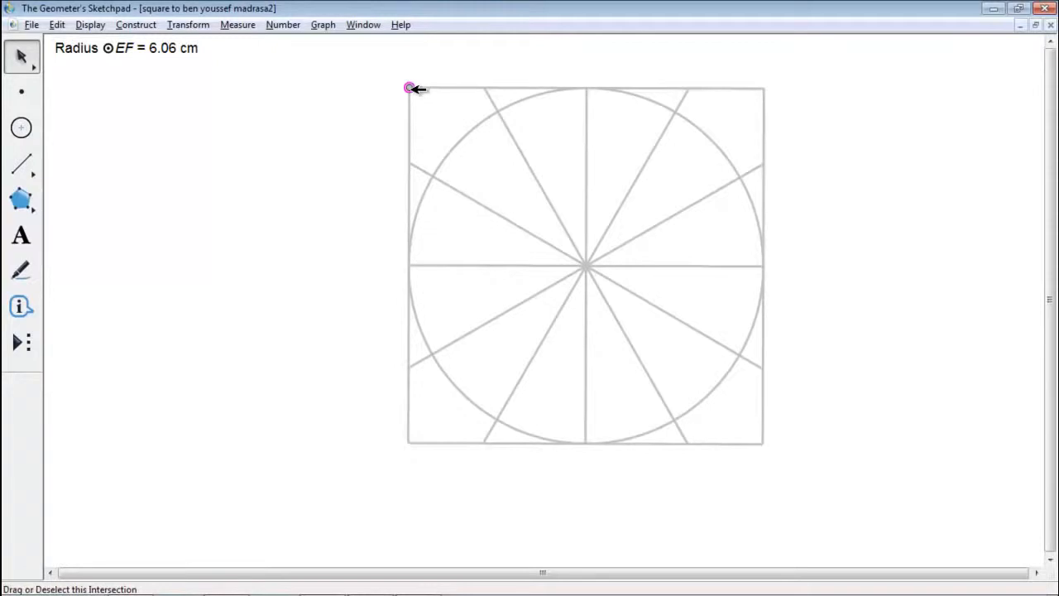
click(764, 88)
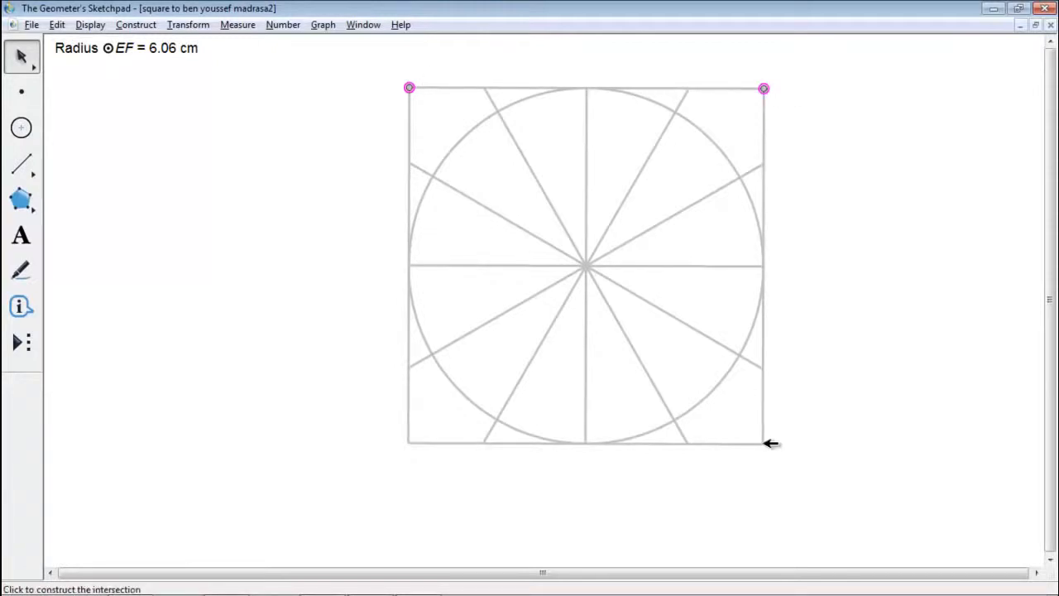
click(765, 444)
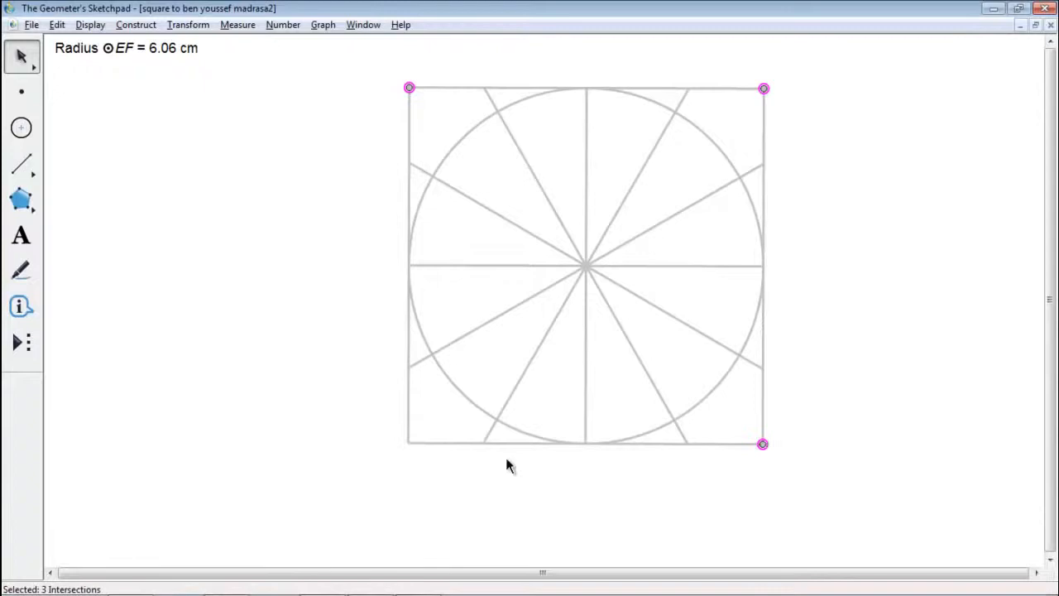
click(409, 443)
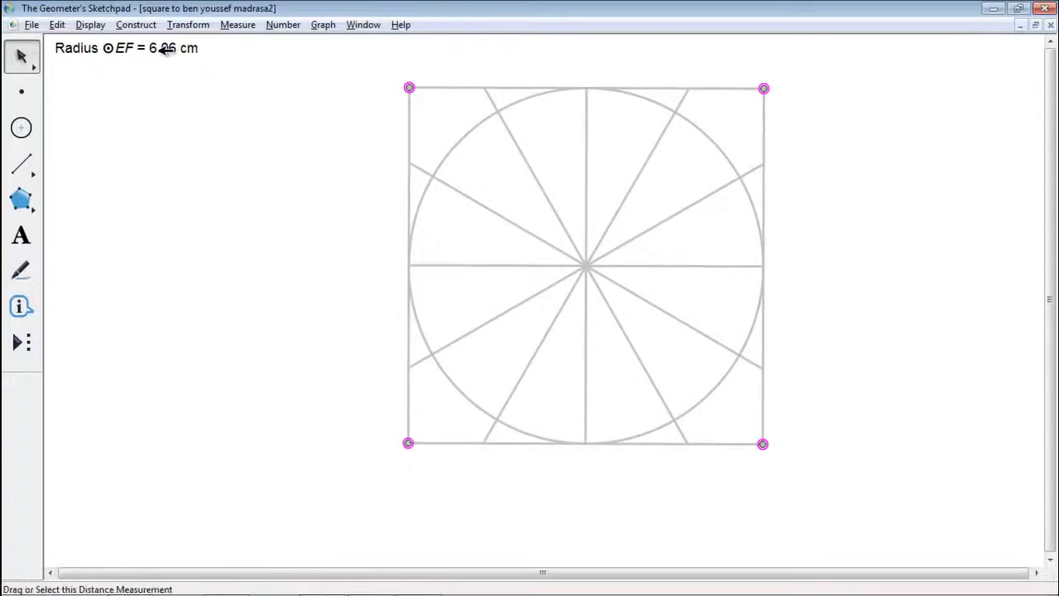
shift+click(166, 50)
click(136, 25)
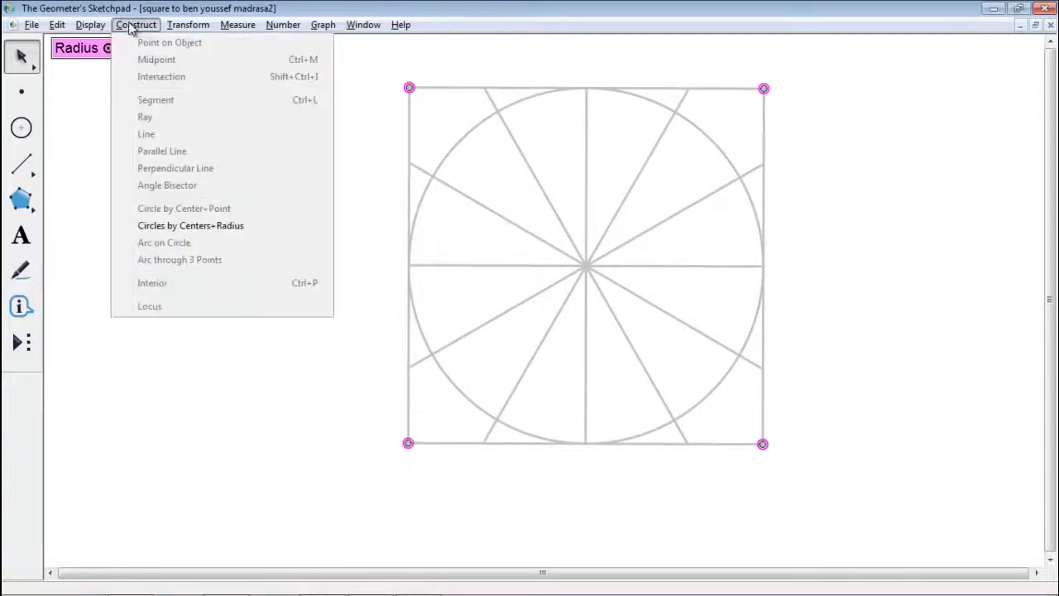
click(226, 228)
click(170, 261)
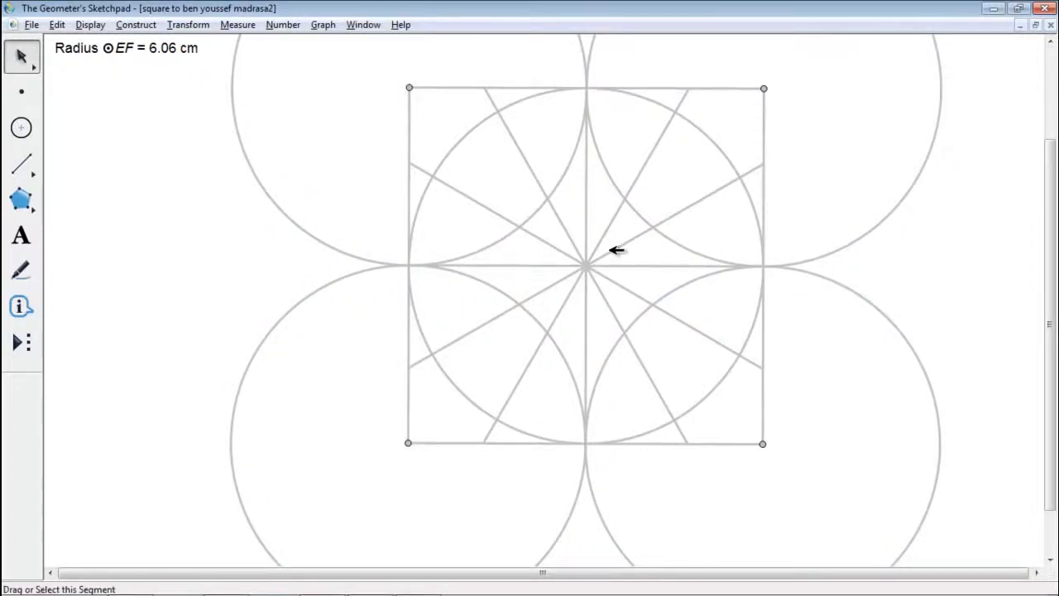
Draw a diagonal segment from the square's upper-left corner to its lower-right corner.
click(21, 164)
drag(409, 88, 763, 444)
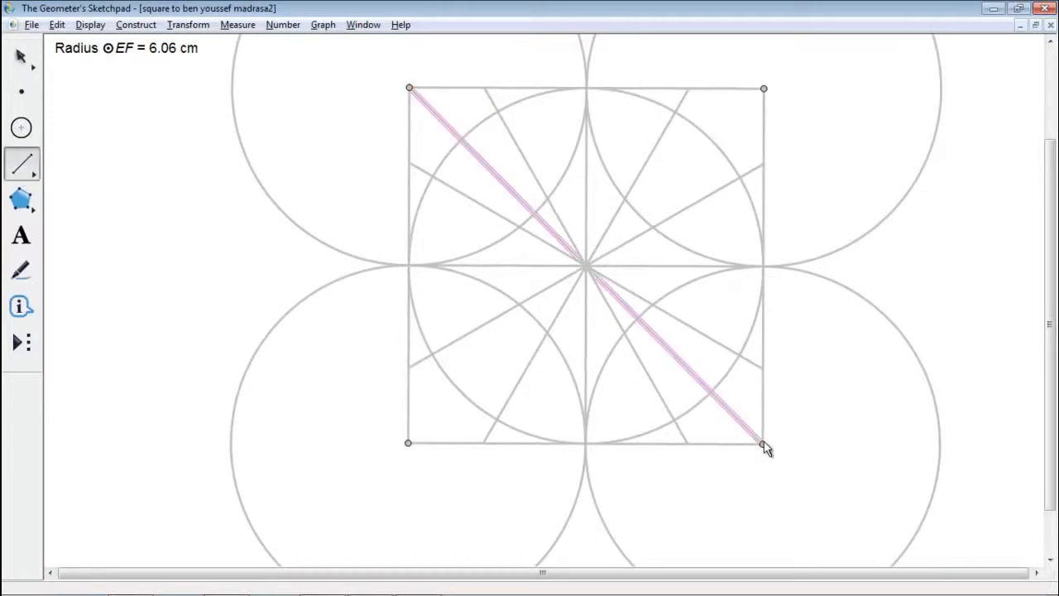
click(22, 58)
click(161, 215)
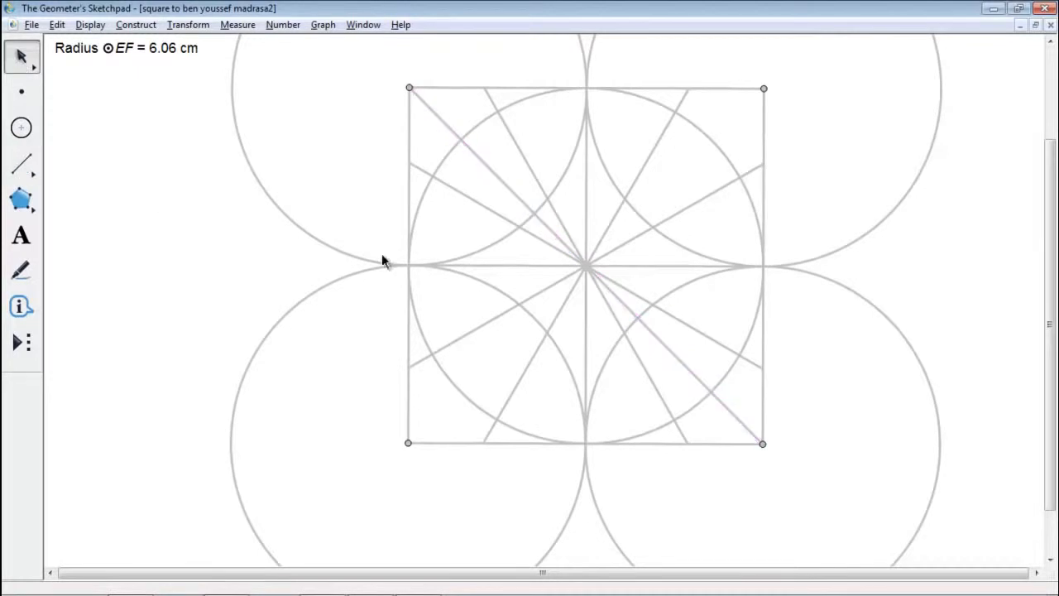
Construct a small circle centred on the square's centre through the diagonal's intersection with the upper-left corner circle.
click(588, 266)
click(535, 213)
click(137, 25)
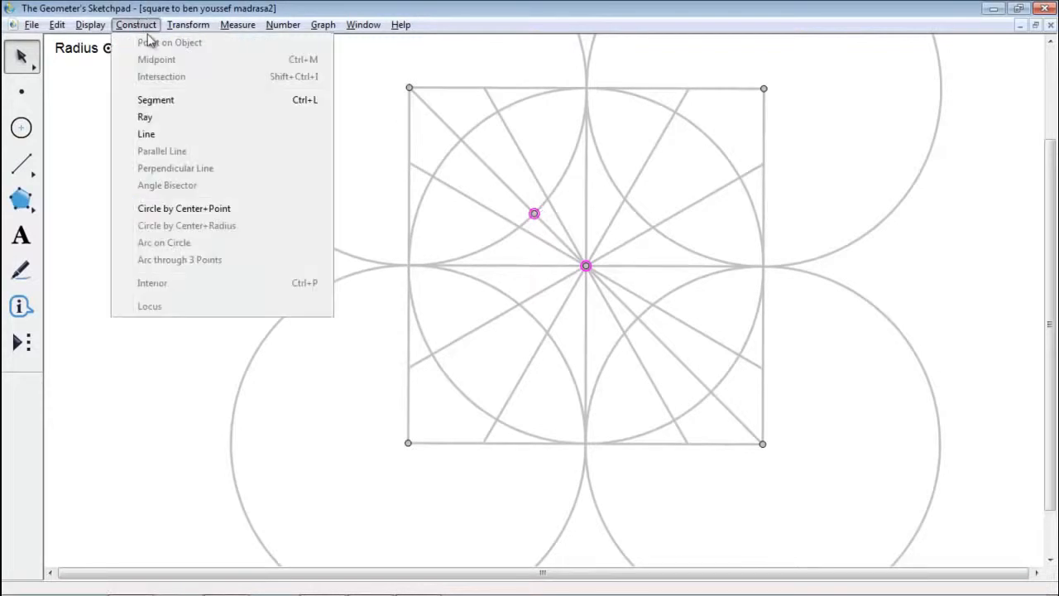
click(238, 209)
click(183, 257)
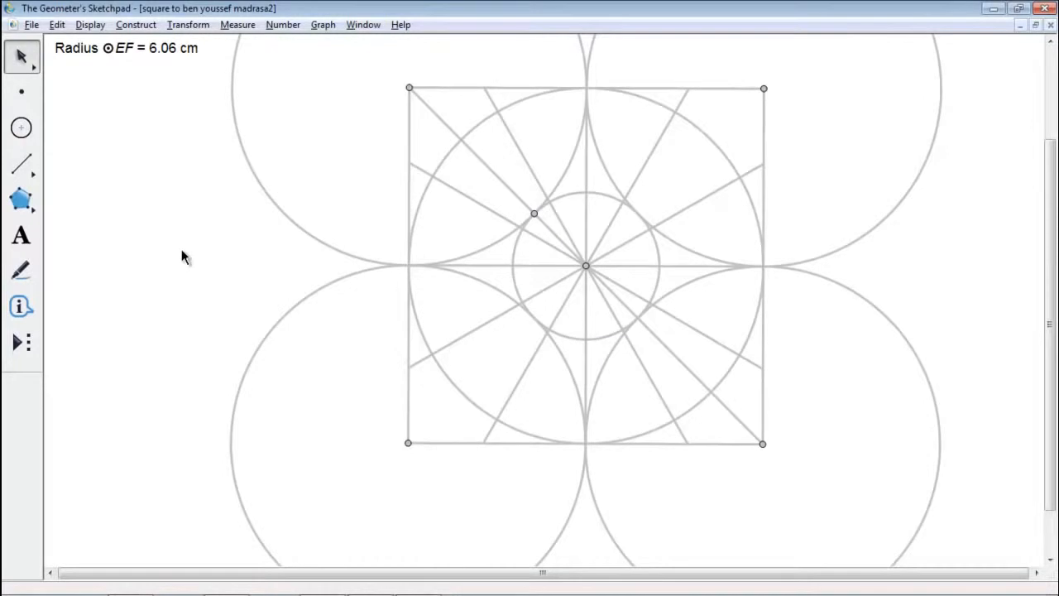
Draw eight chords in the inscribed circle, joining each side's tangent point to the two neighbouring spoke intersections.
click(22, 165)
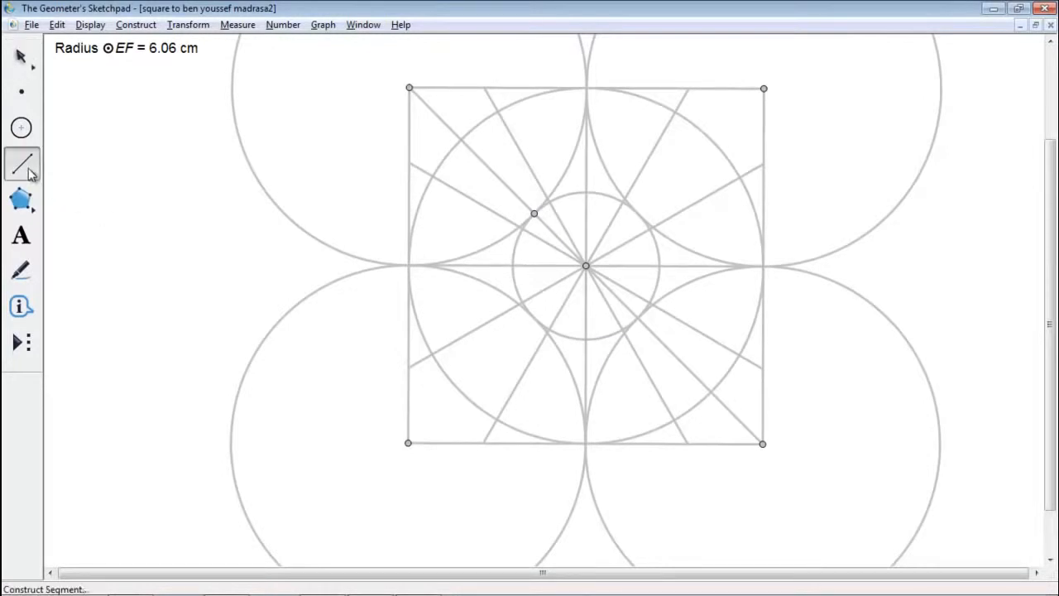
drag(410, 265, 433, 178)
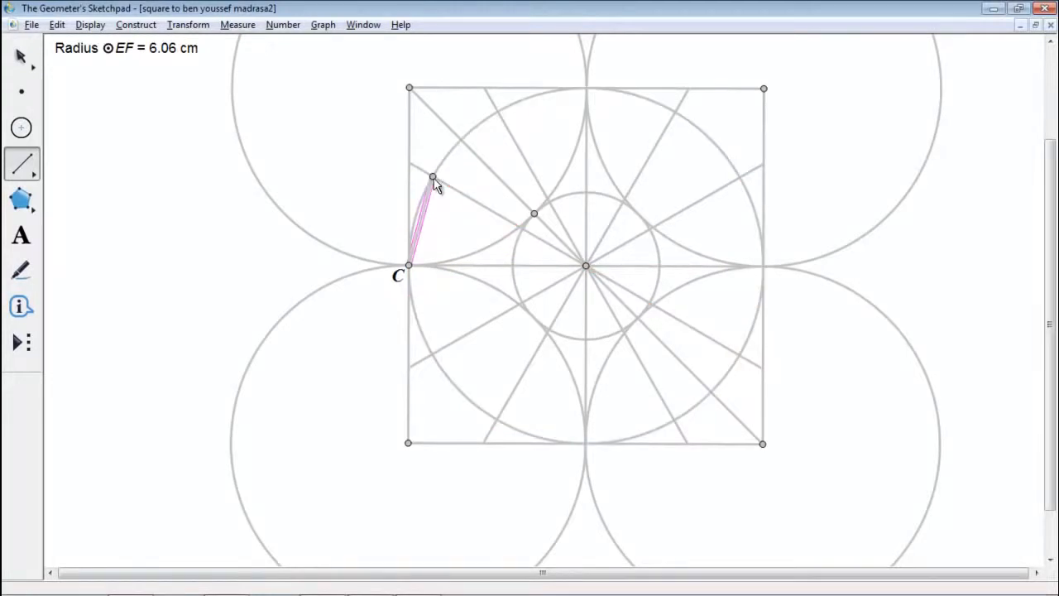
drag(410, 266, 432, 355)
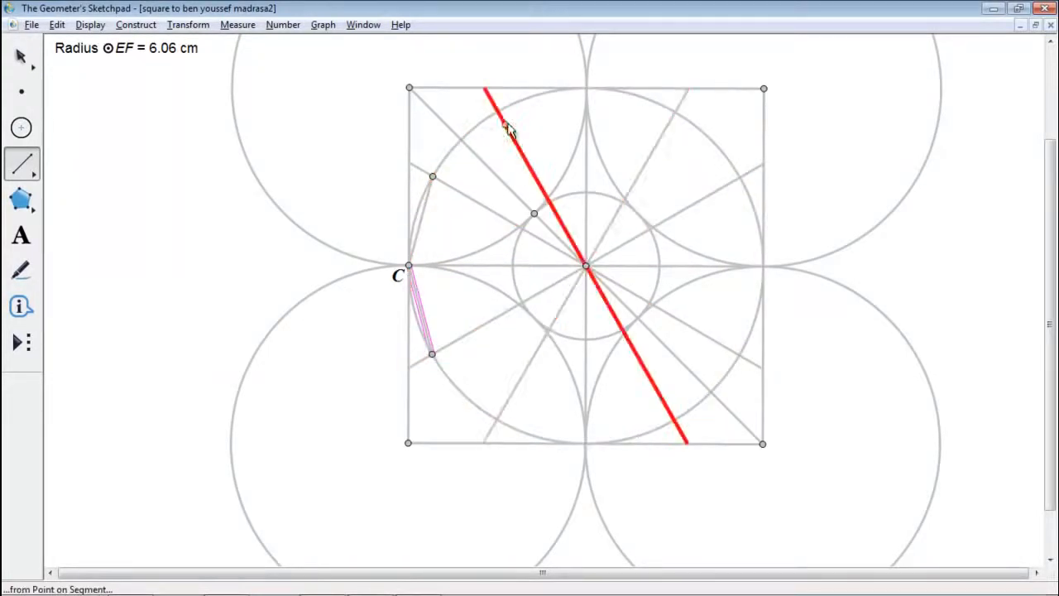
drag(497, 111, 676, 112)
drag(740, 177, 741, 356)
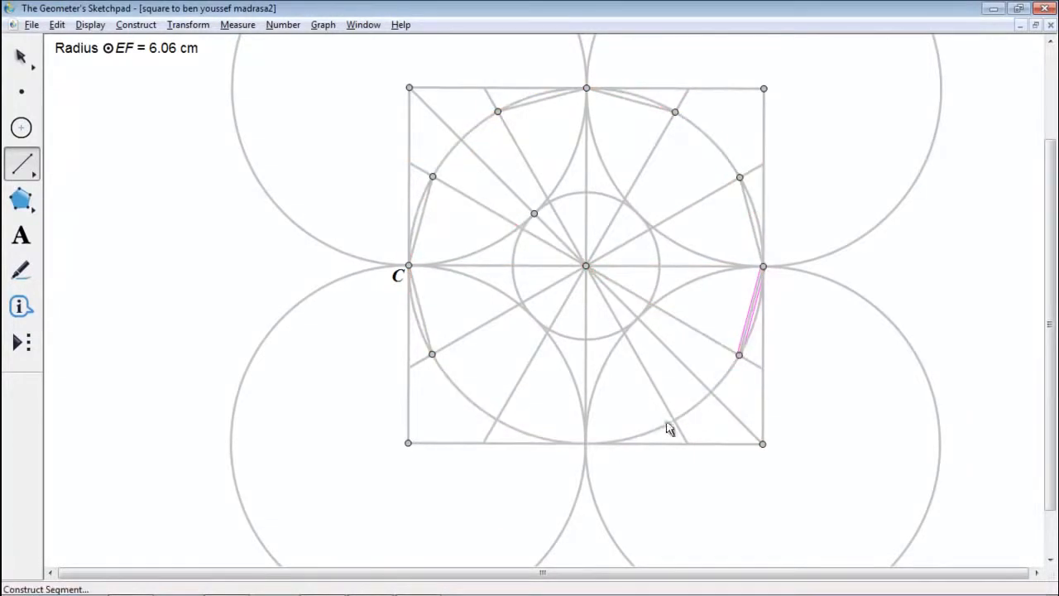
mouse_move(674, 421)
mouse_down()
mouse_move(586, 449)
mouse_move(497, 420)
mouse_up()
click(25, 59)
click(116, 166)
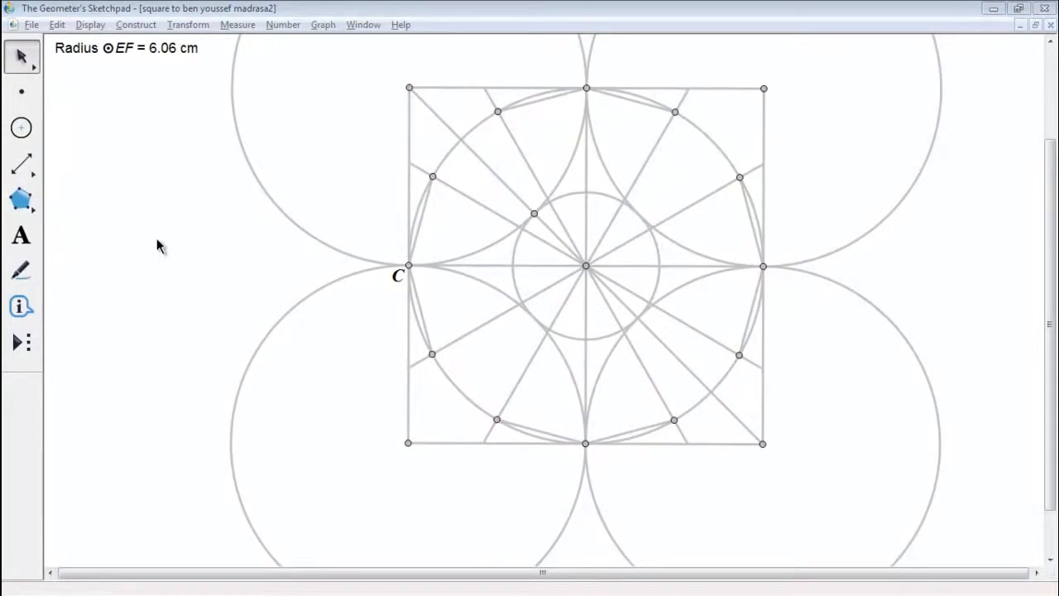
Hide the diagonal segment between the square's upper-left and lower-right corners.
click(473, 151)
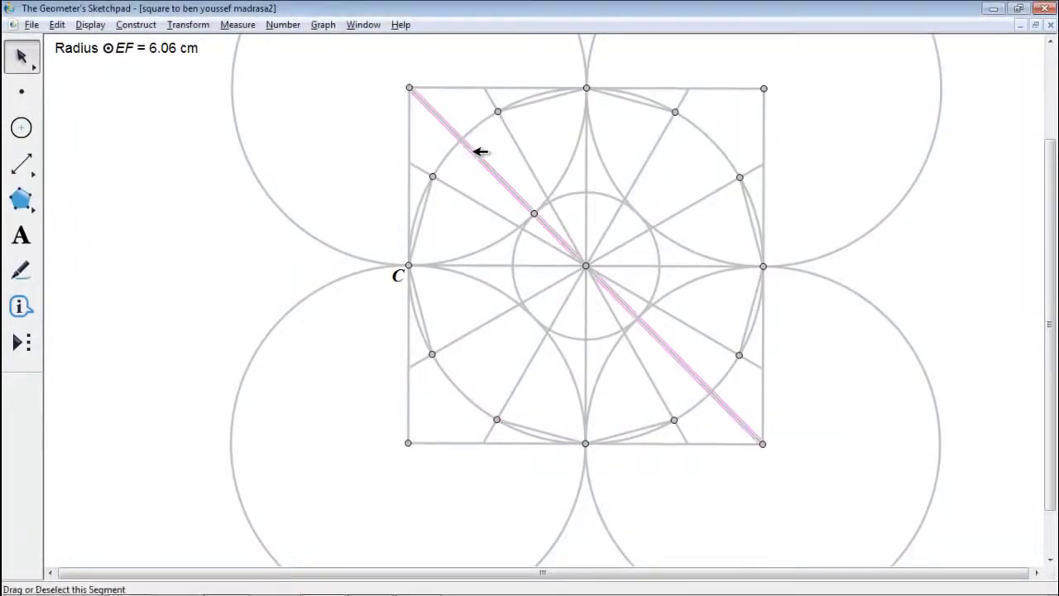
click(91, 25)
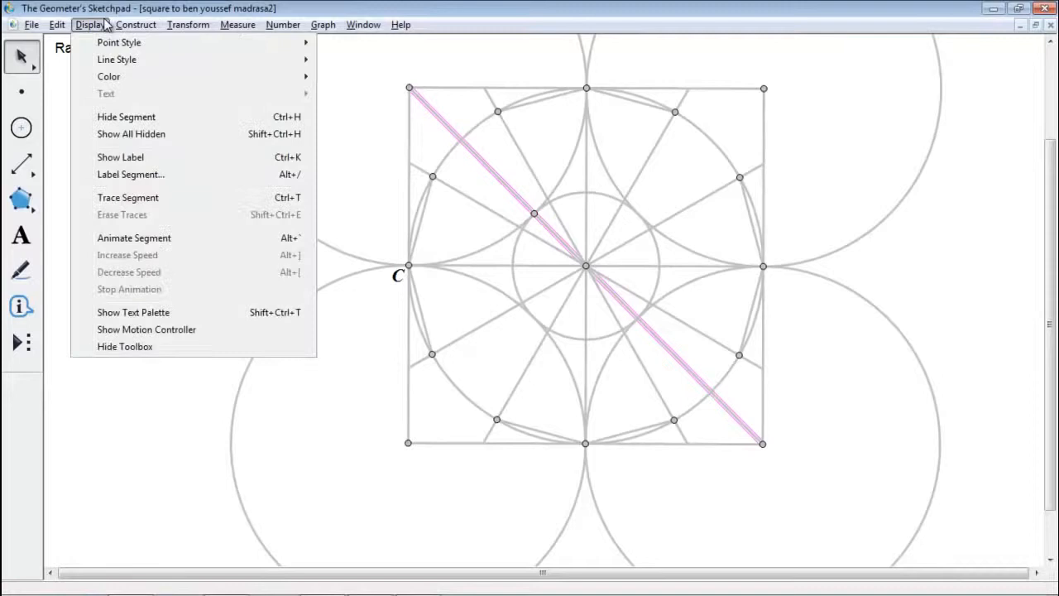
click(151, 118)
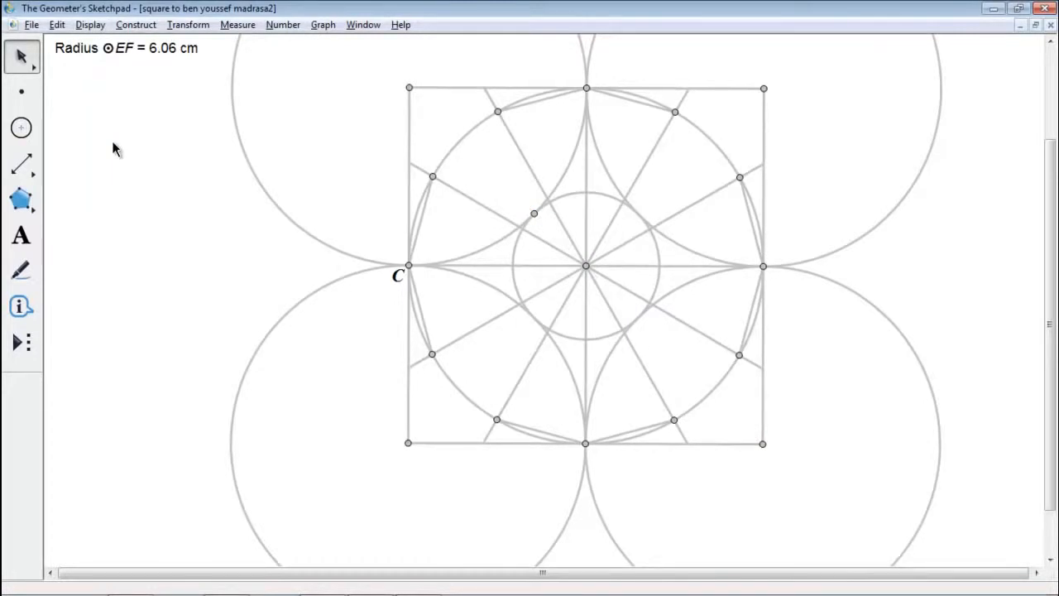
Construct two vertical lines through the small circle's intersections with the steep spokes, one on each side of the centre.
click(25, 170)
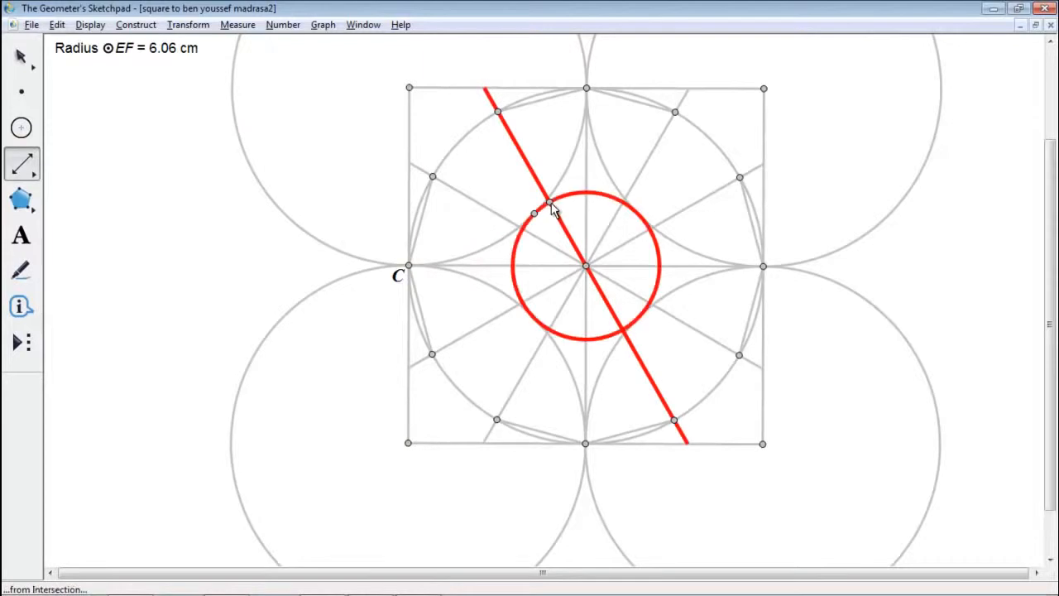
drag(550, 204, 551, 329)
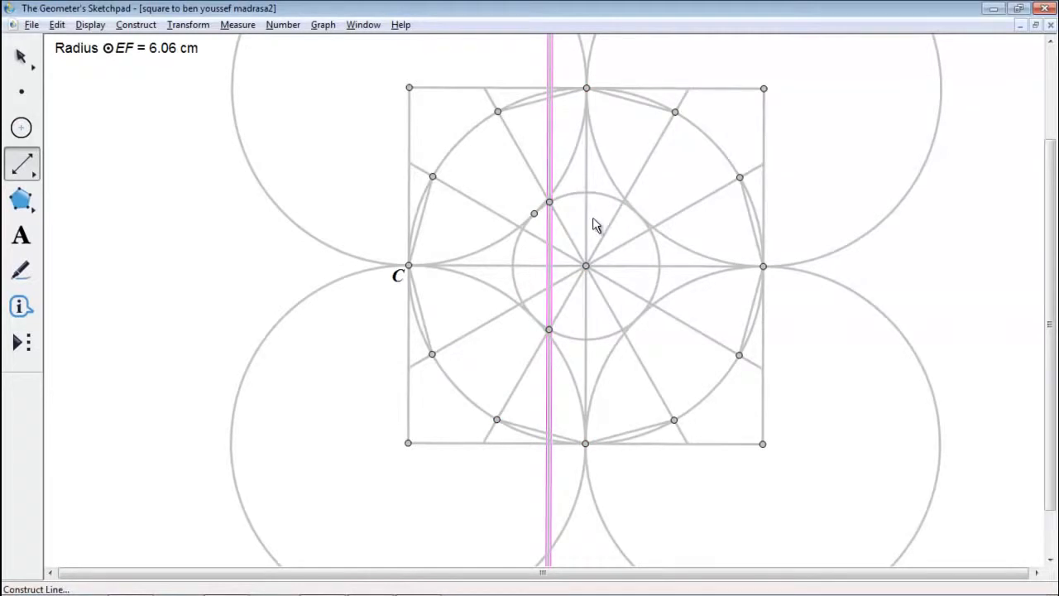
drag(623, 203, 624, 331)
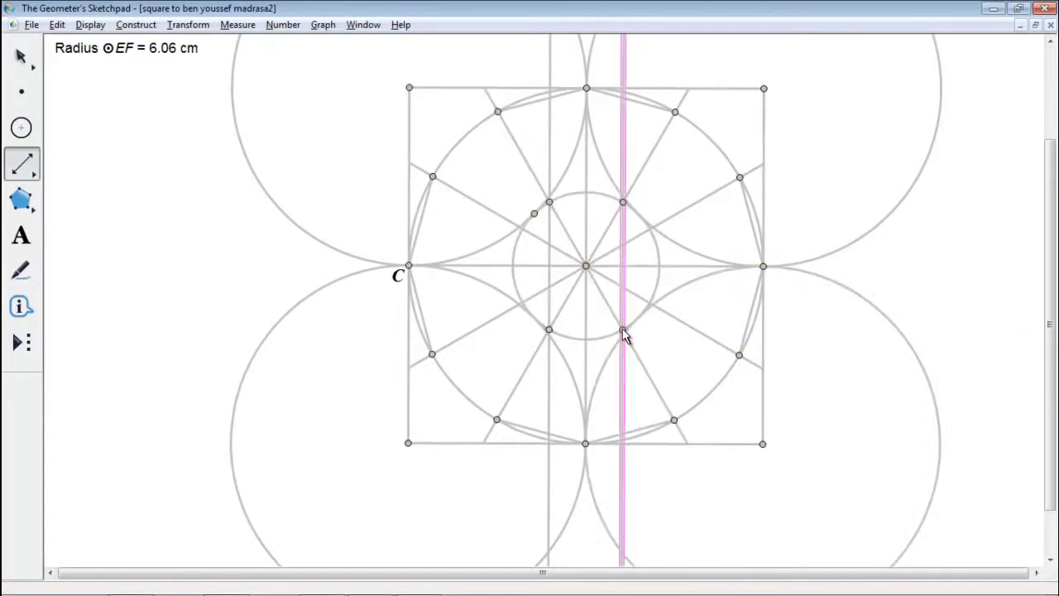
click(21, 56)
click(155, 168)
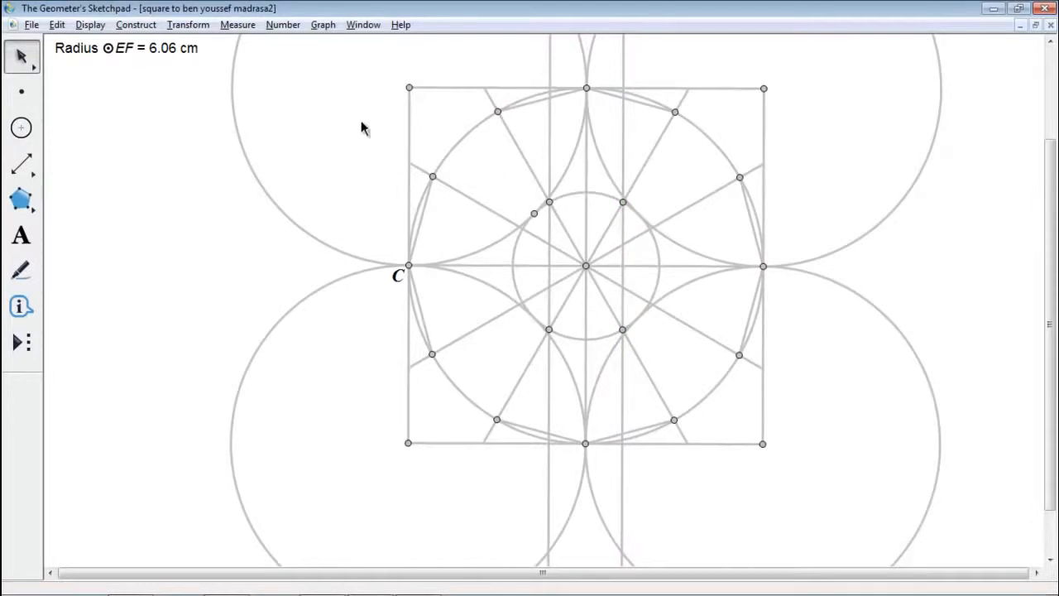
Construct two horizontal lines through the small circle's intersections with the shallow spokes, one above and one below the centre.
click(21, 166)
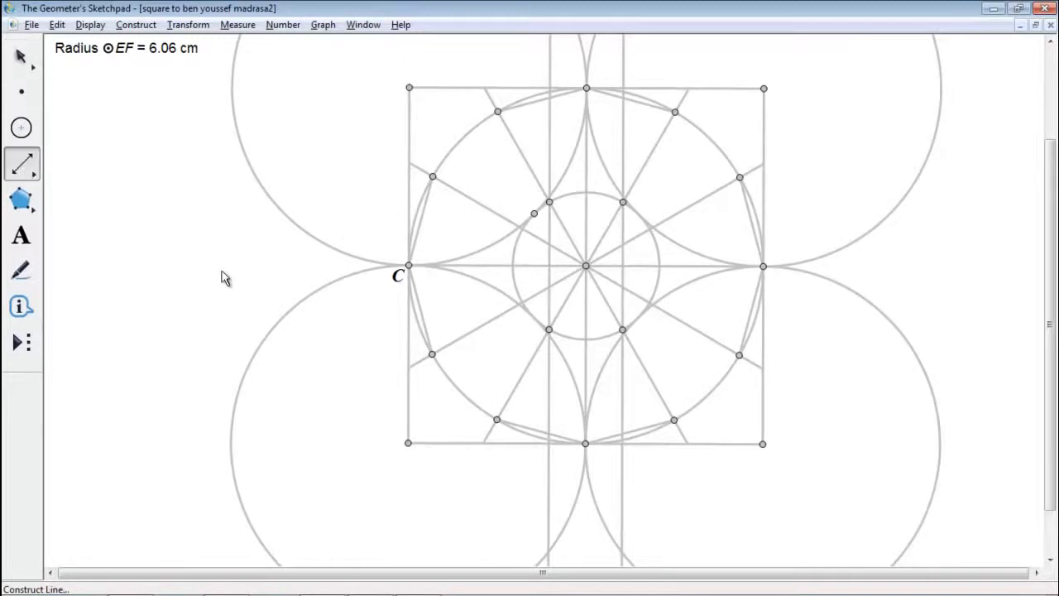
click(525, 229)
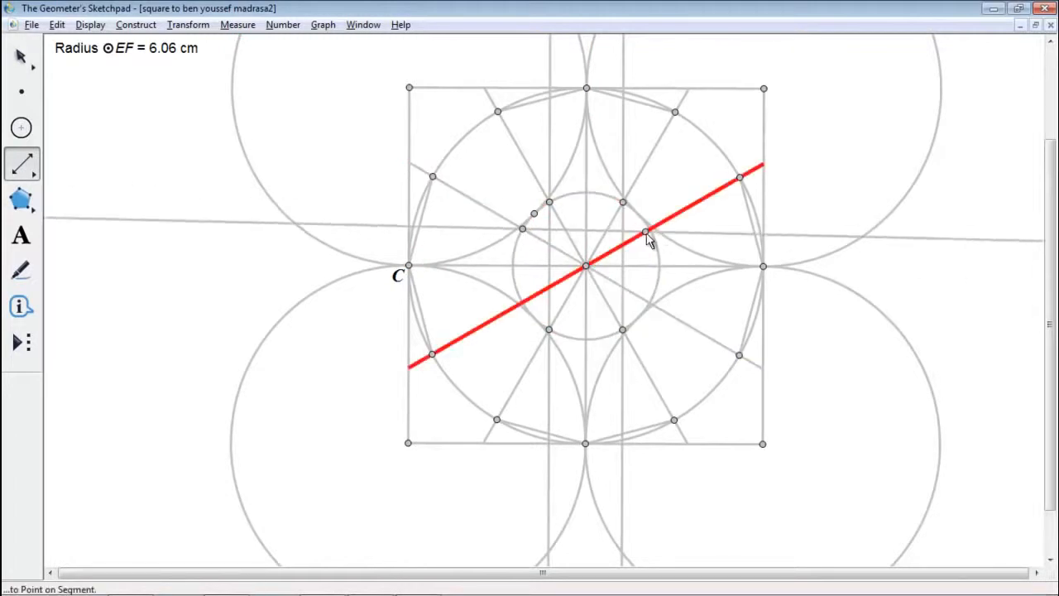
click(650, 231)
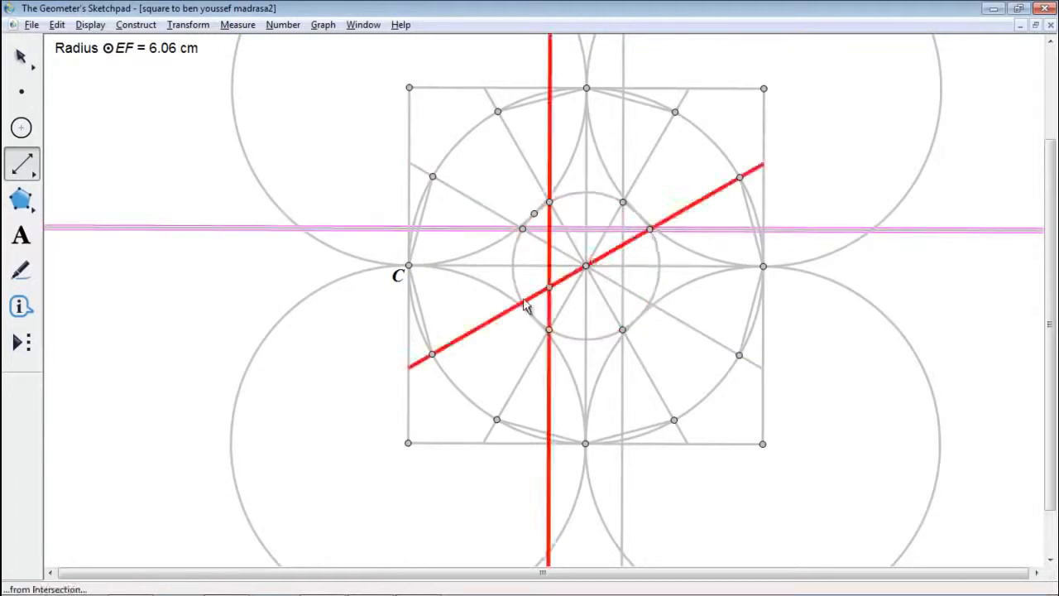
click(522, 304)
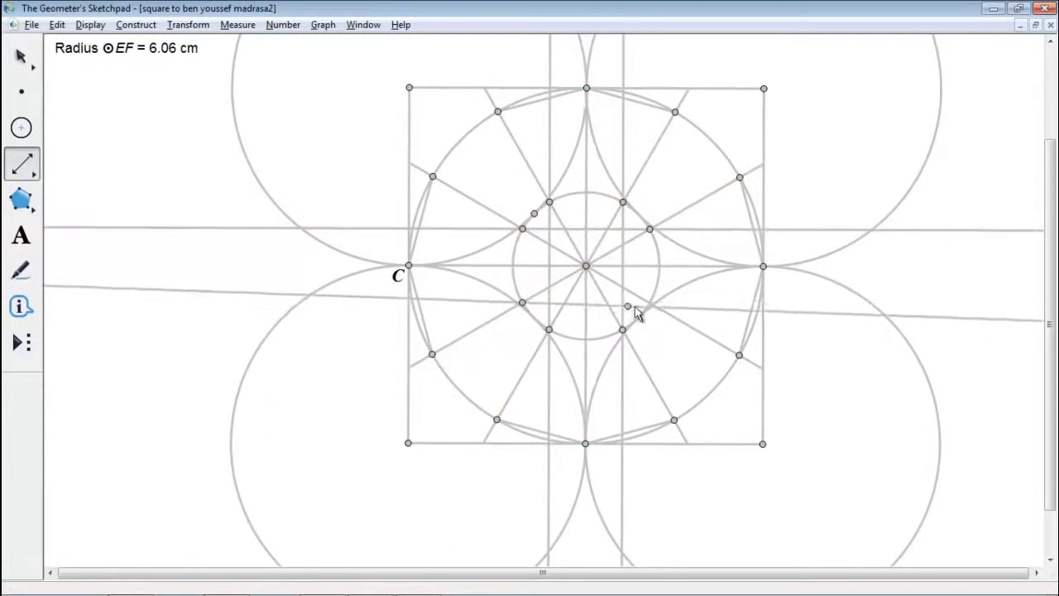
click(650, 303)
click(21, 55)
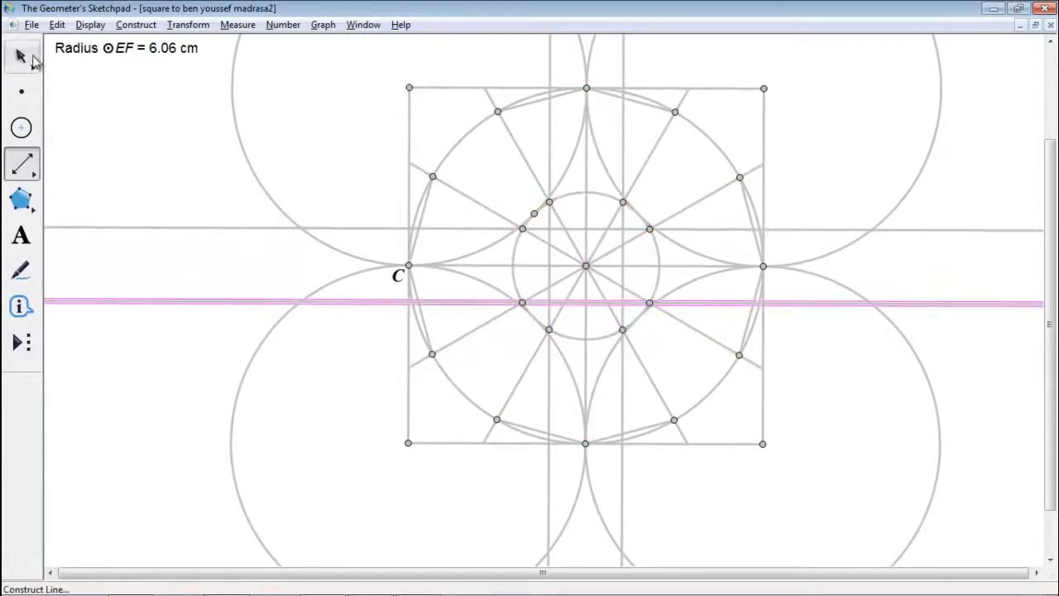
click(163, 184)
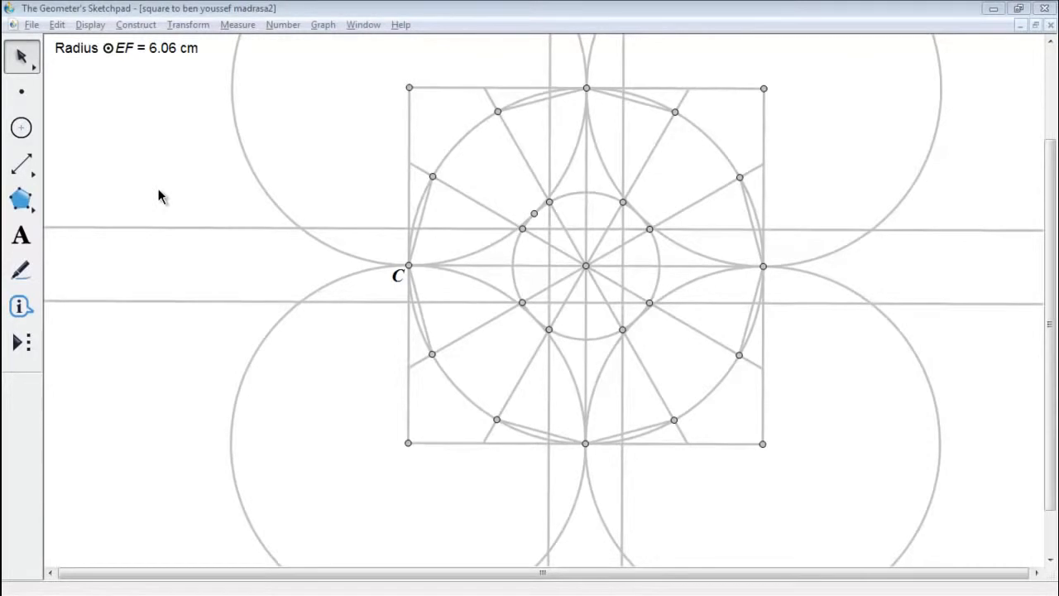
Construct a slanted line from the small circle's leftmost point through its intersection with the lower-right steep spoke.
click(22, 164)
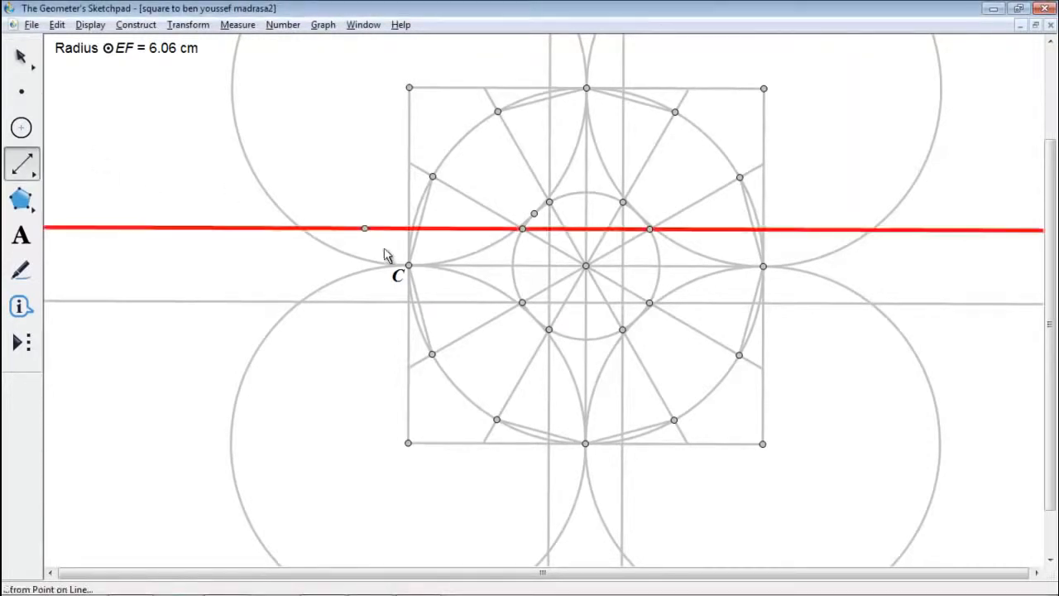
click(514, 266)
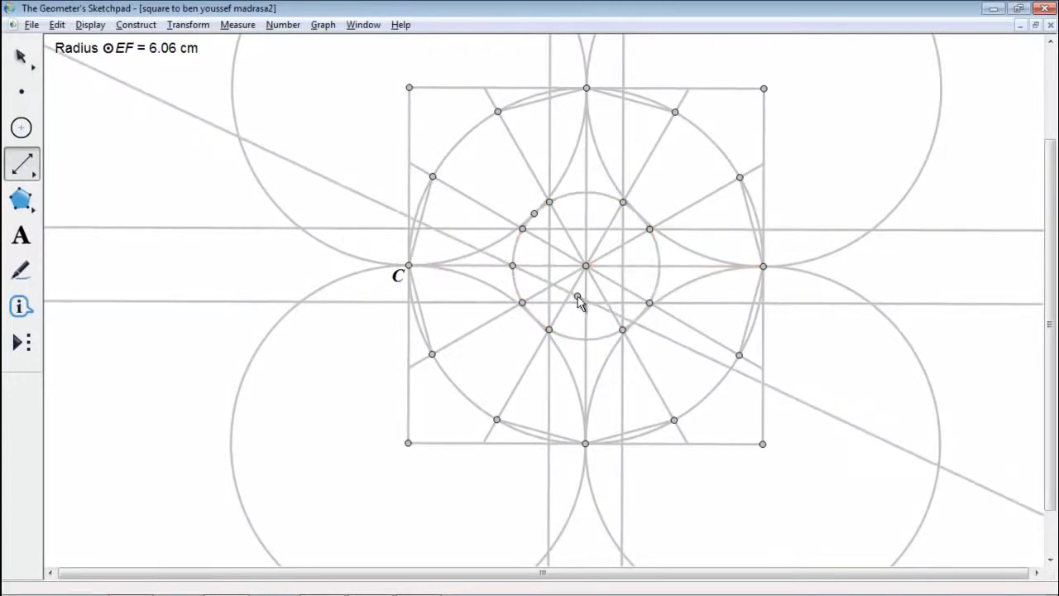
click(622, 330)
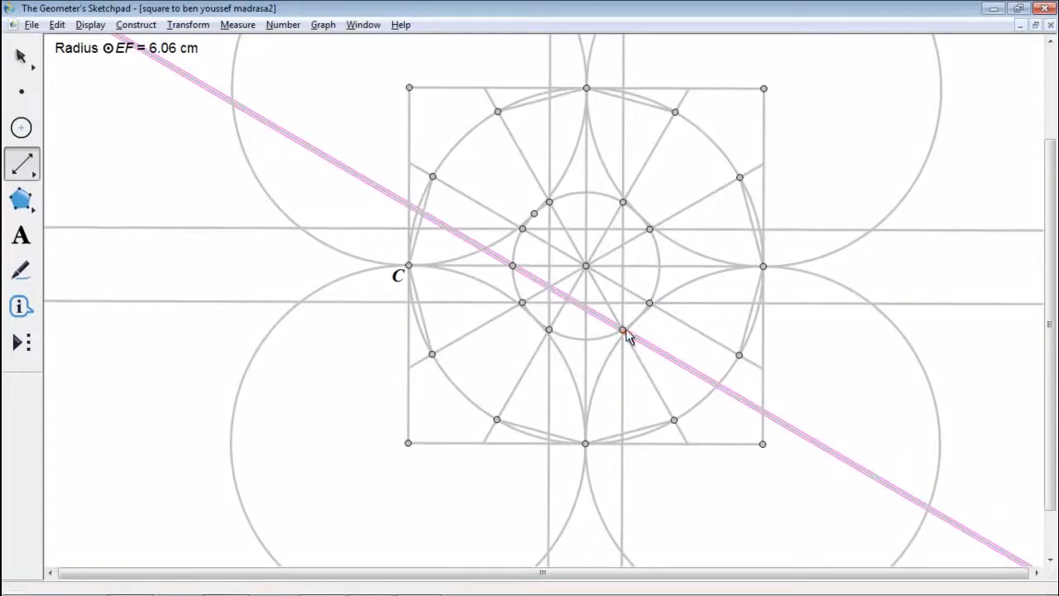
Construct a slanted line through the small circle's rightmost point and its intersection with the upper-left steep spoke.
click(660, 266)
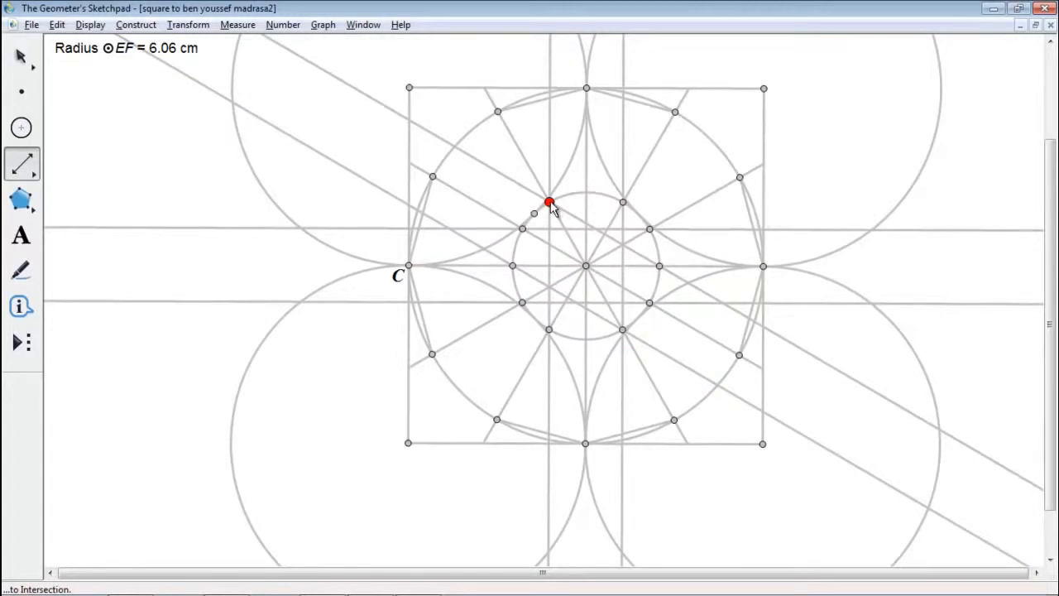
click(549, 203)
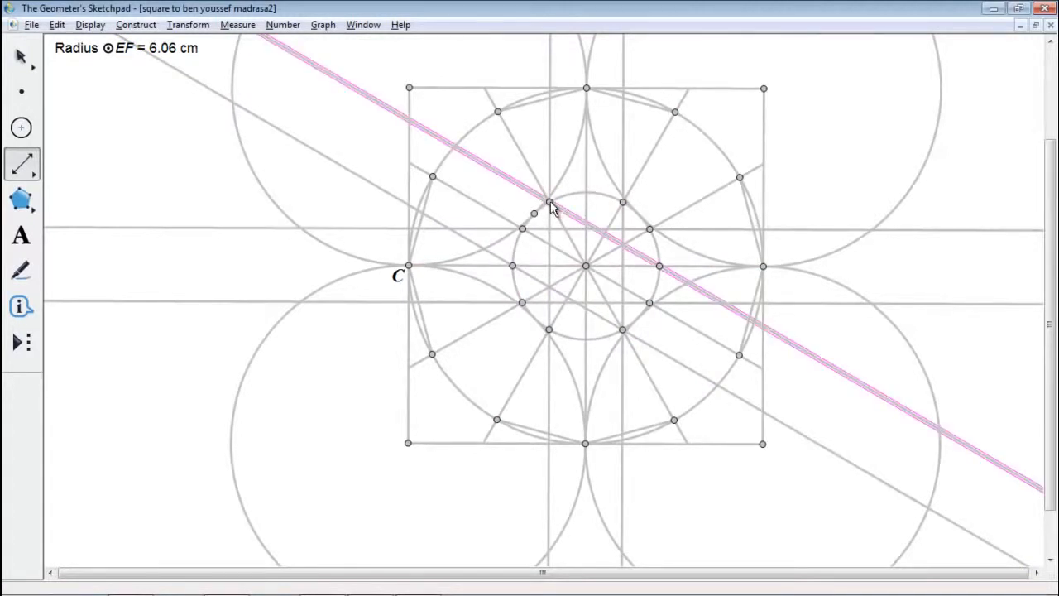
click(24, 56)
click(119, 146)
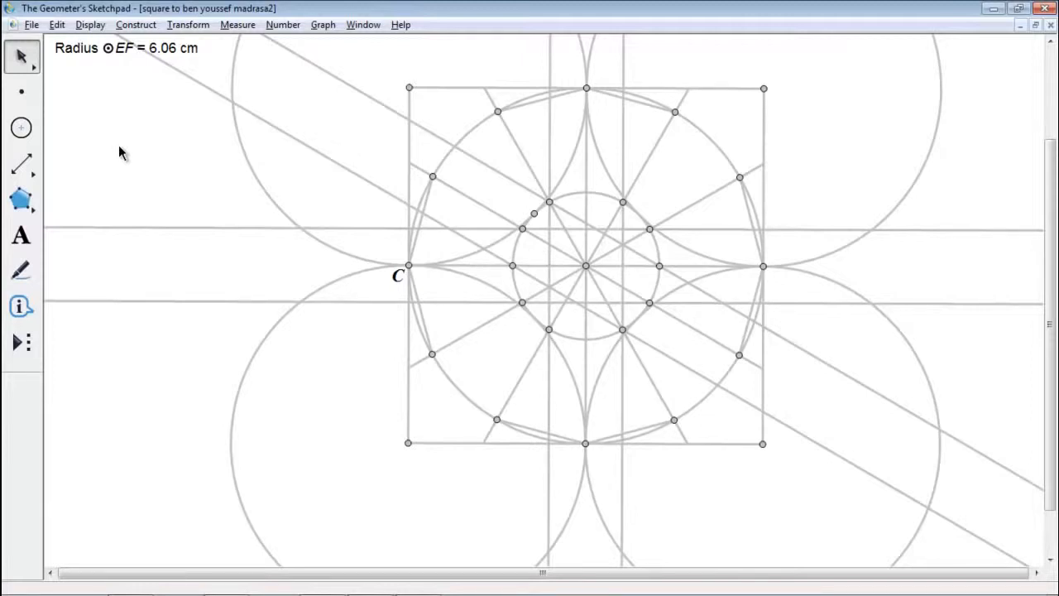
Construct two steep descending lines, from the small circle's top point through its lower-right shallow-spoke intersection and from its bottom point through the upper-left one.
click(34, 166)
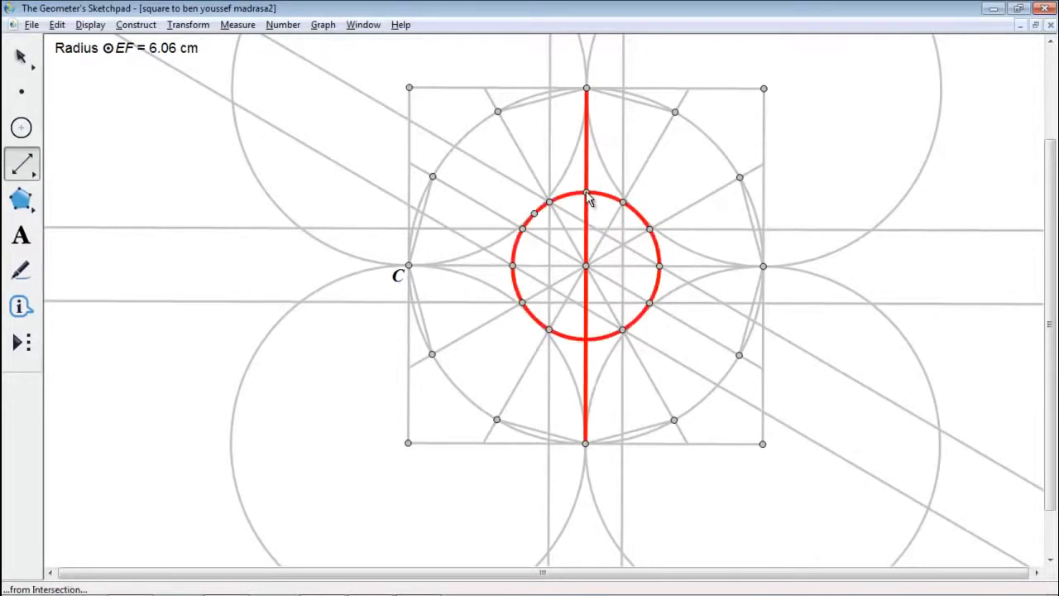
drag(587, 192, 650, 307)
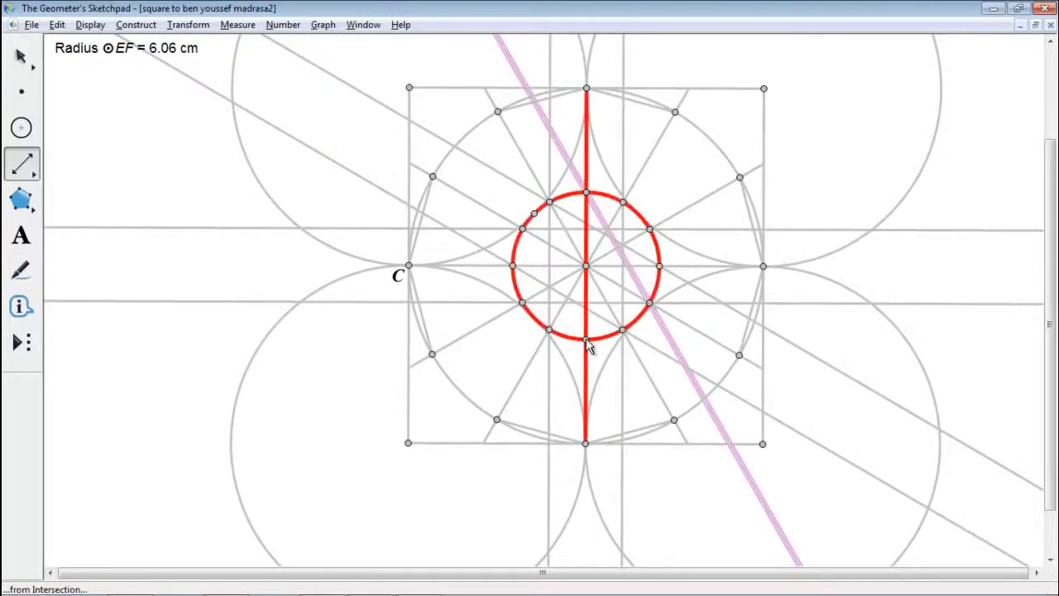
drag(587, 341, 523, 230)
click(22, 57)
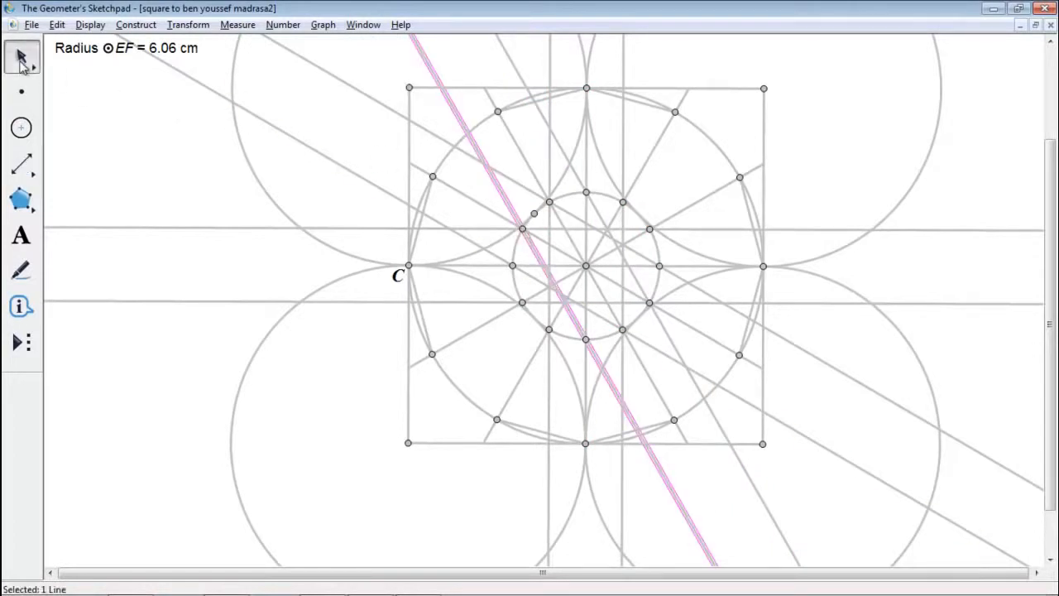
click(115, 157)
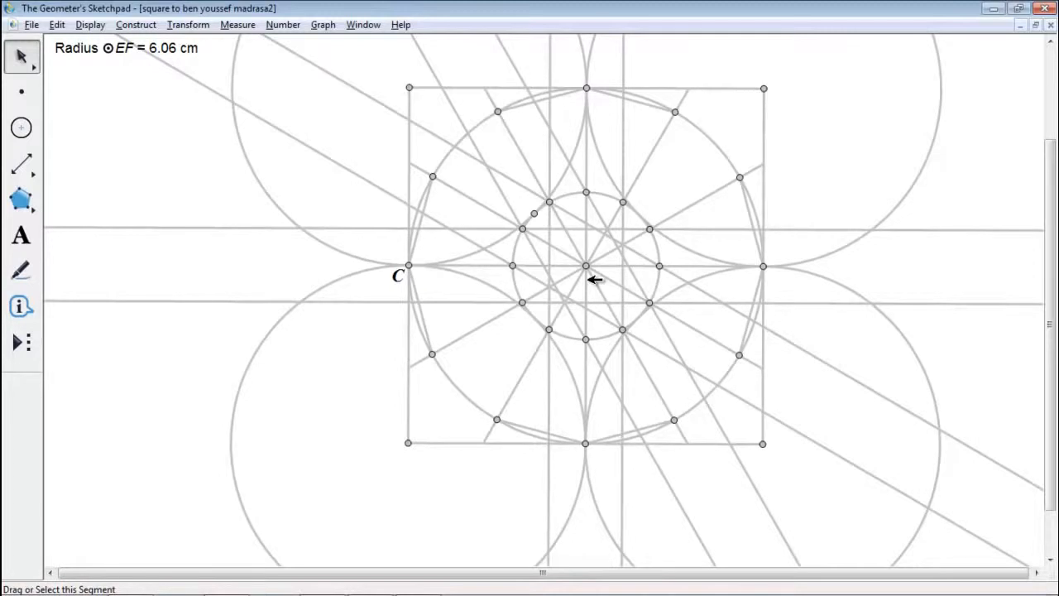
Construct two shallow rising lines joining the small circle's leftmost point to its upper-right steep-spoke intersection and the lower-left one to its rightmost point.
click(31, 172)
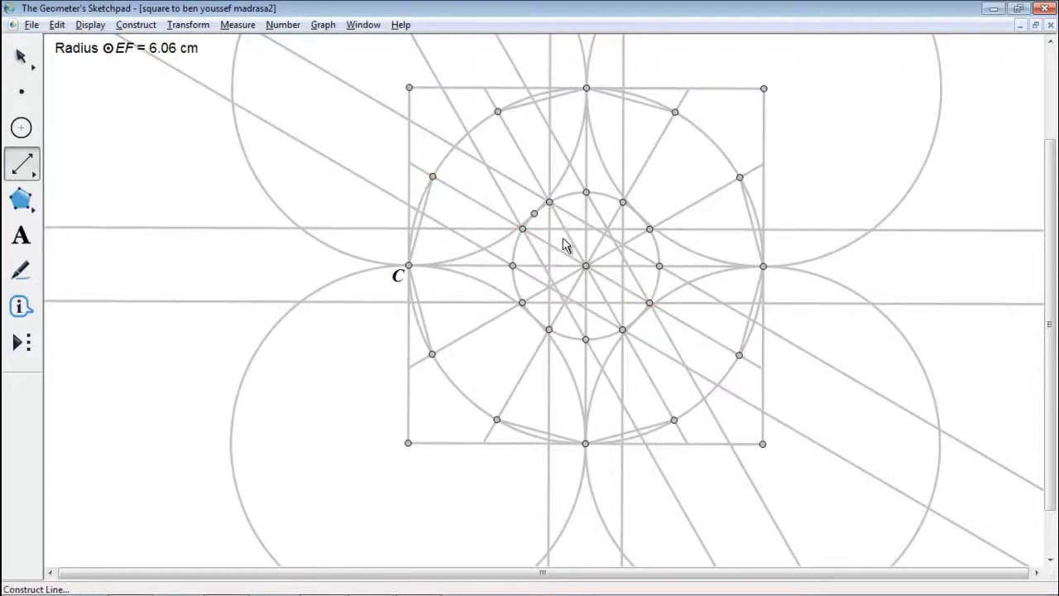
click(513, 266)
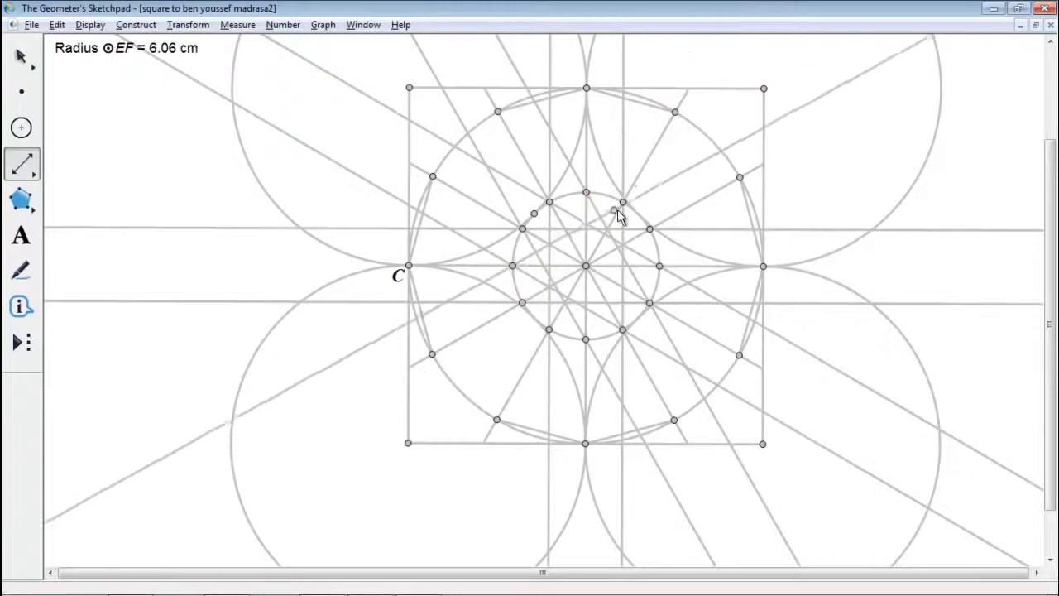
click(623, 202)
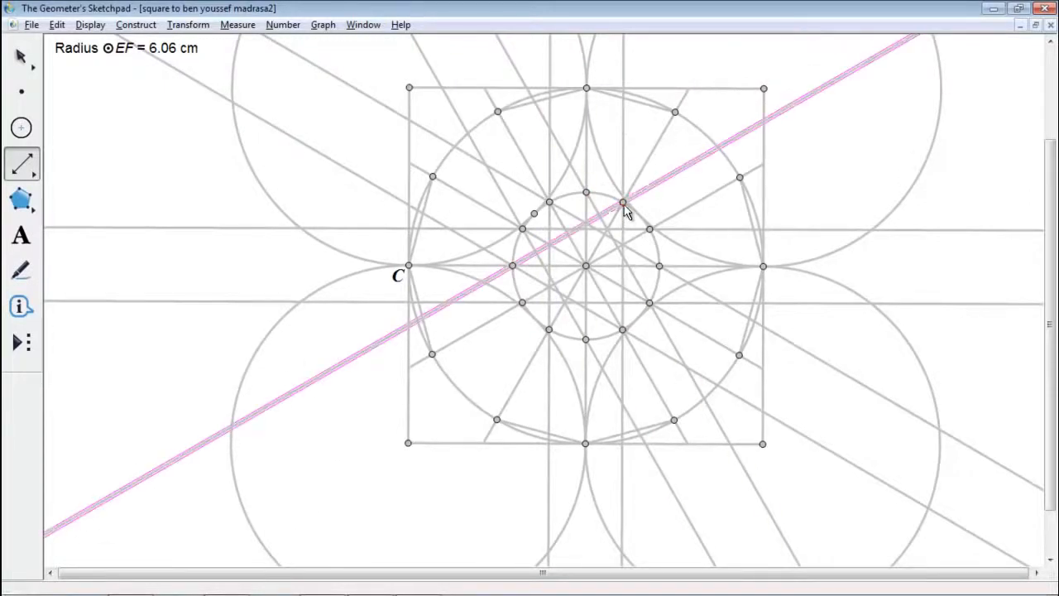
click(549, 329)
click(660, 267)
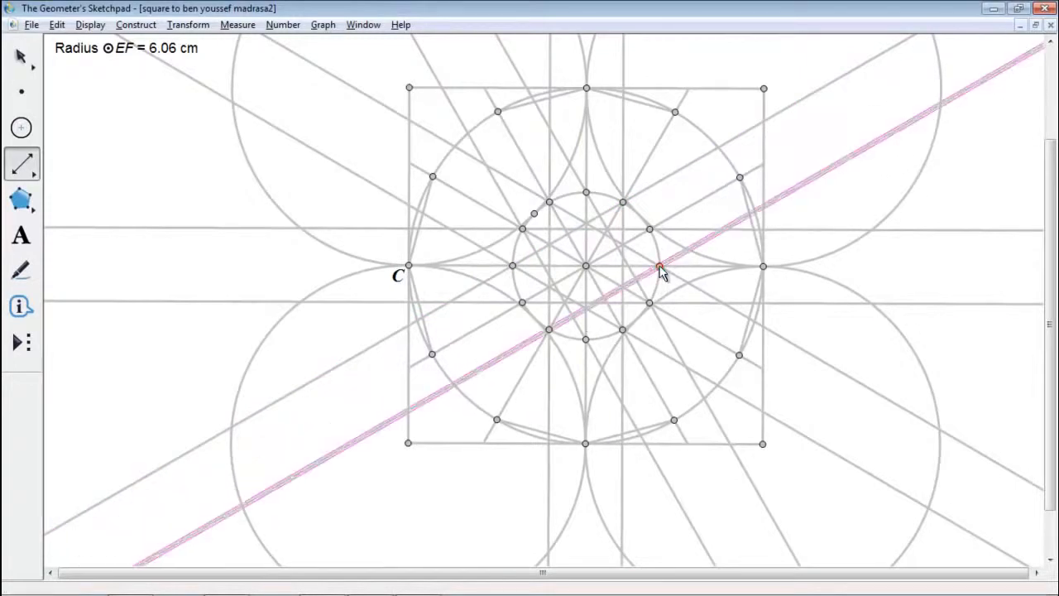
click(10, 59)
click(151, 136)
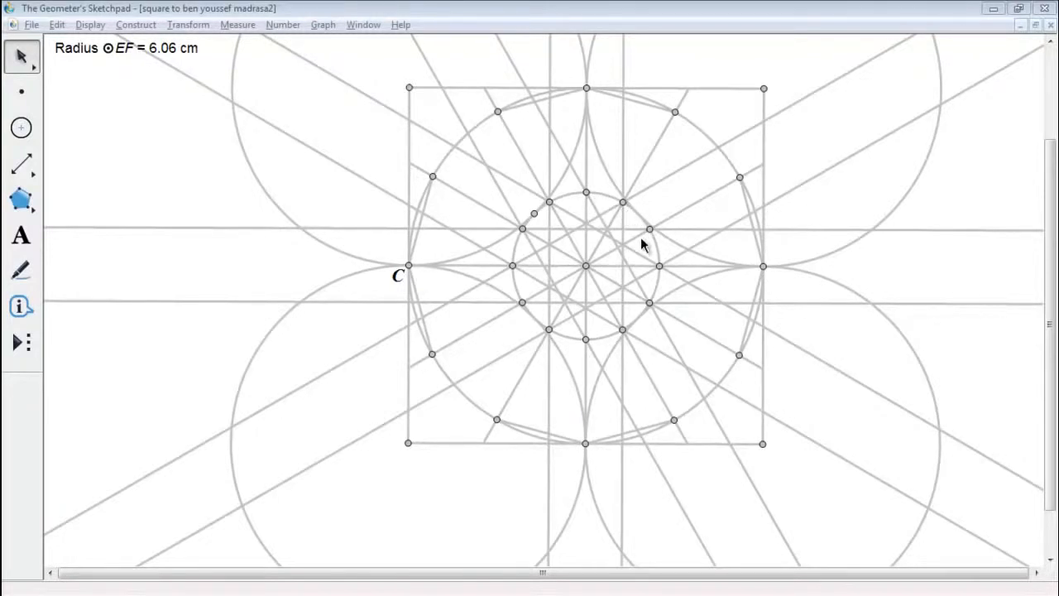
Construct two steep rising lines joining the small circle's lower-left shallow-spoke intersection to its top point and the upper-right one to its bottom point.
click(21, 164)
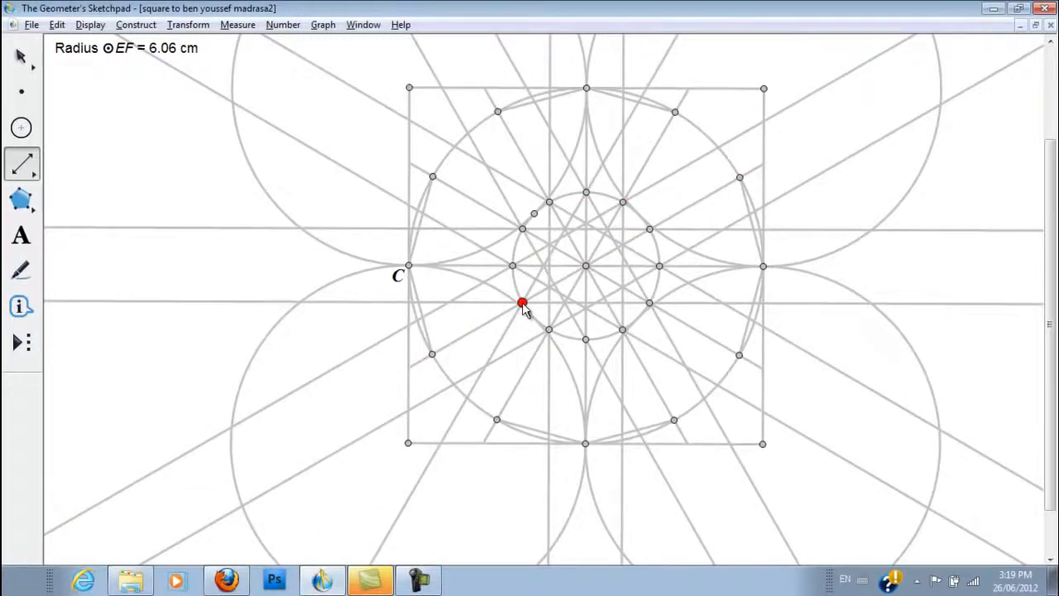
drag(522, 304, 586, 192)
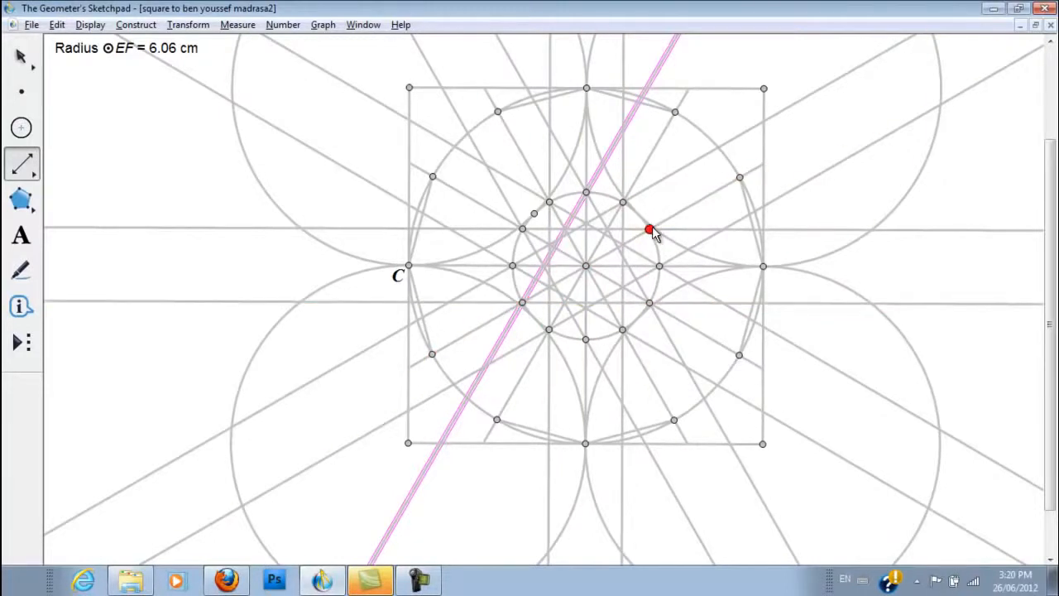
drag(650, 229, 587, 342)
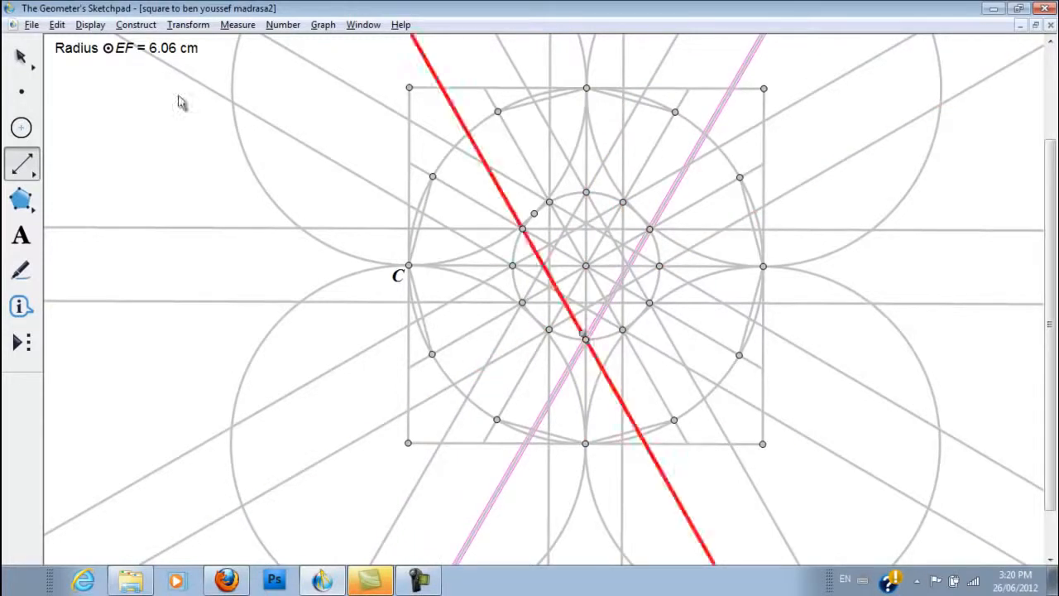
click(21, 58)
click(145, 149)
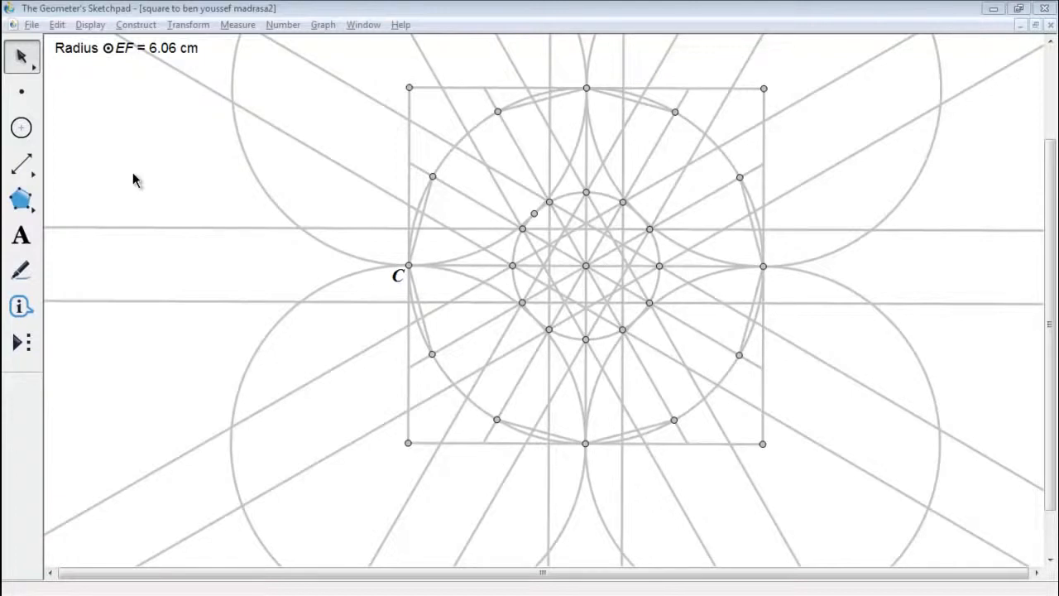
Construct a tilted square from four segments joining the slanted lines' intersections with the outer square's sides, starting above C and passing the bottom side's left half.
drag(22, 164, 58, 174)
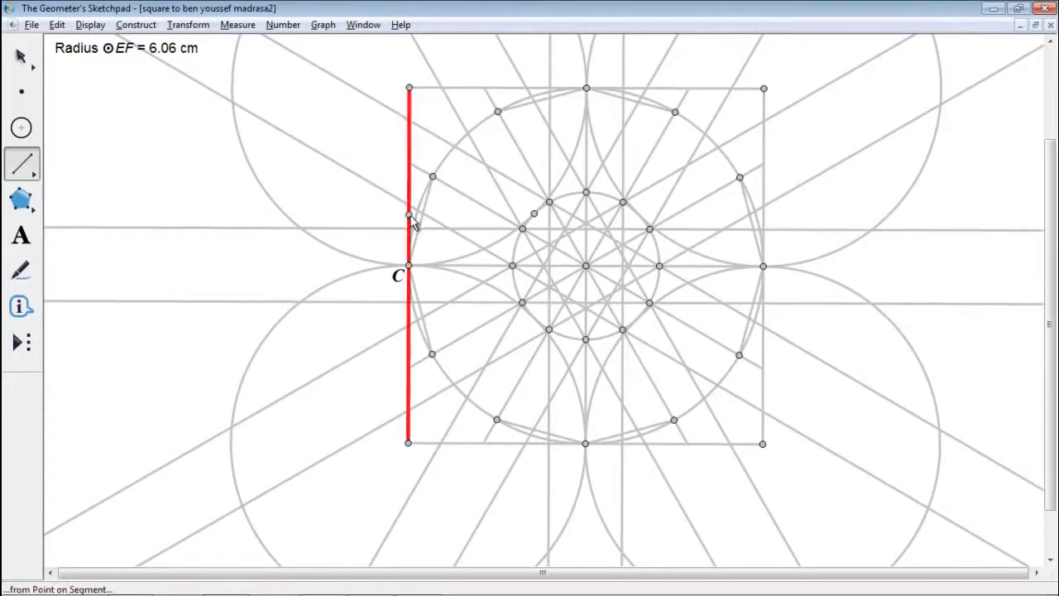
drag(409, 206, 523, 444)
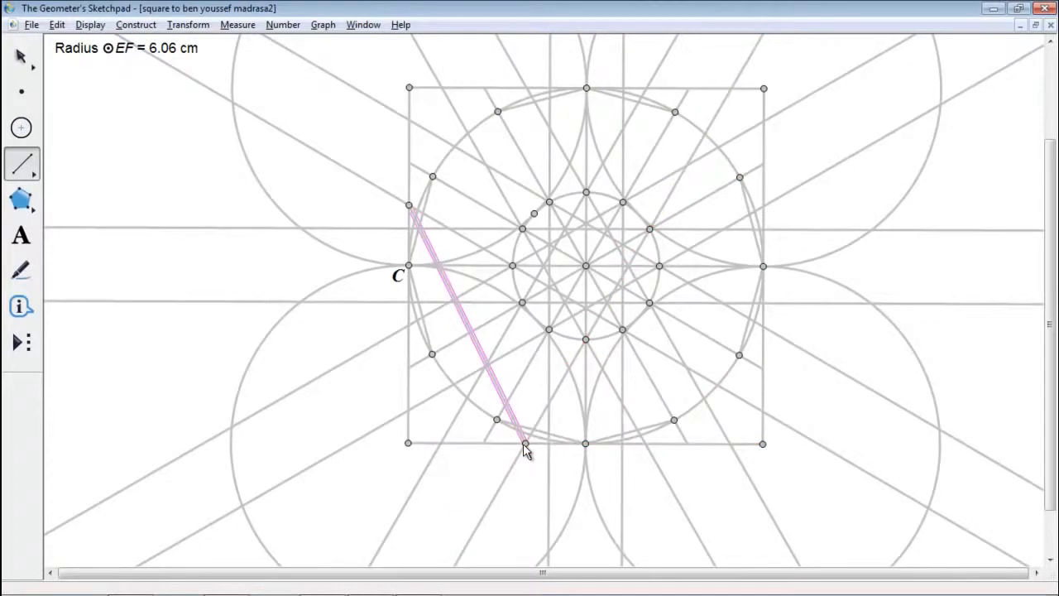
key(Escape)
key(ctrl+z)
drag(526, 445, 763, 330)
key(Escape)
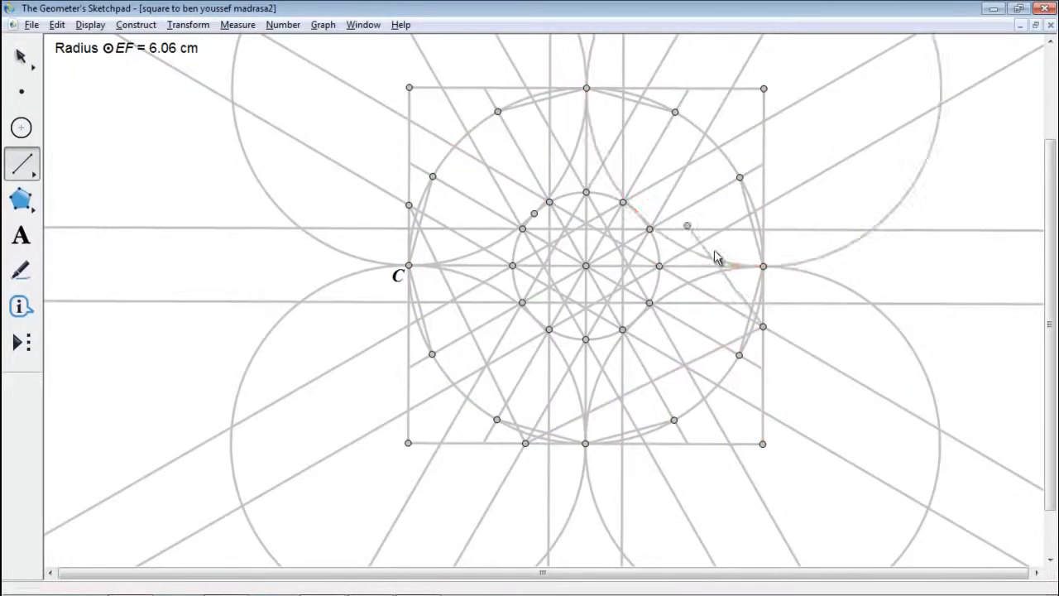
click(646, 88)
click(645, 89)
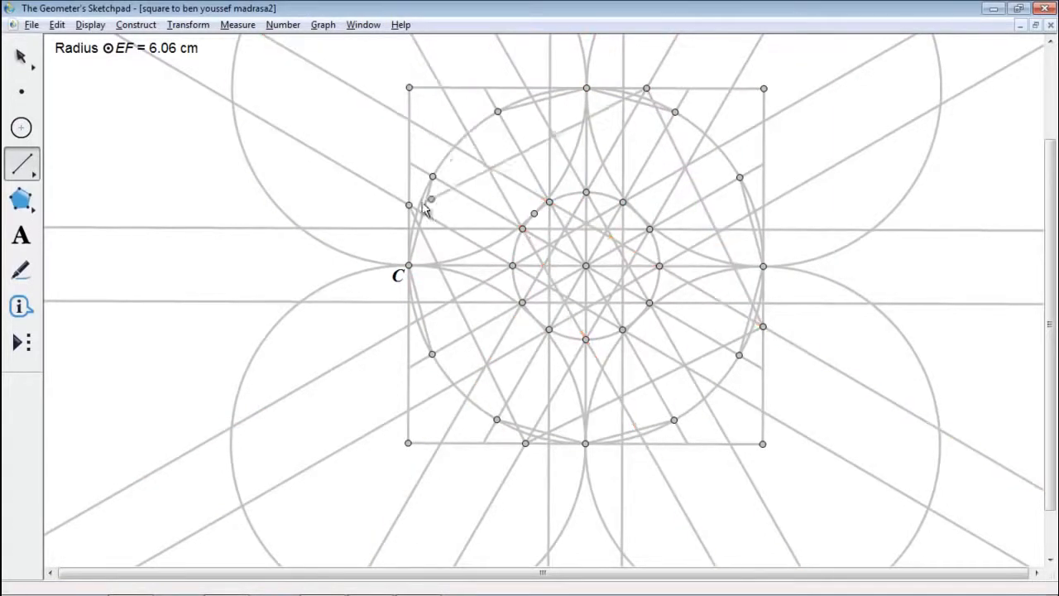
click(410, 206)
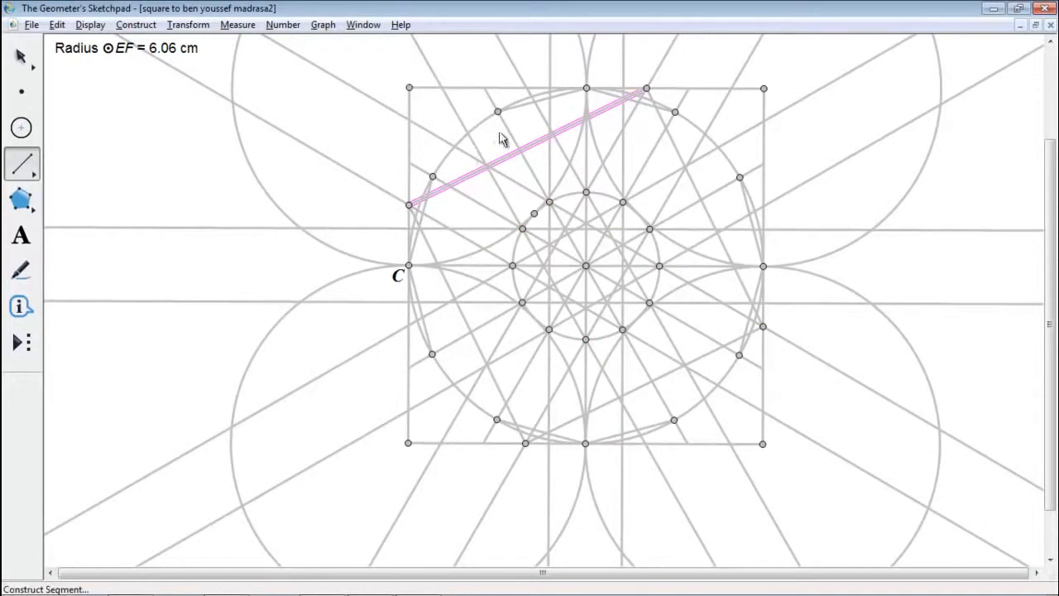
Construct the mirrored tilted square from four segments, starting on the outer square's top side left of centre and passing the slanted-line intersection below C.
click(530, 94)
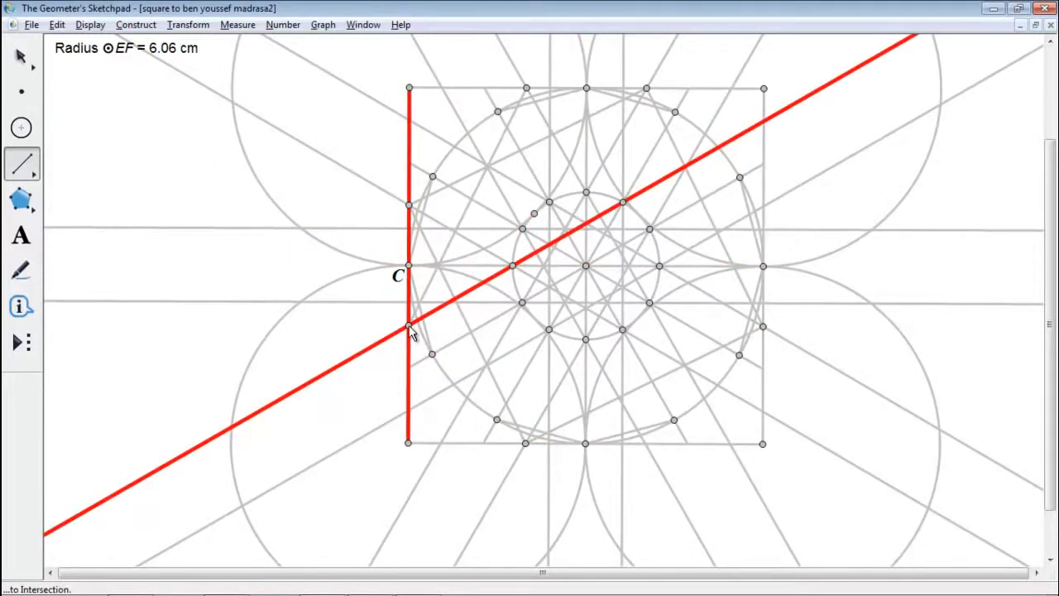
click(410, 326)
click(409, 326)
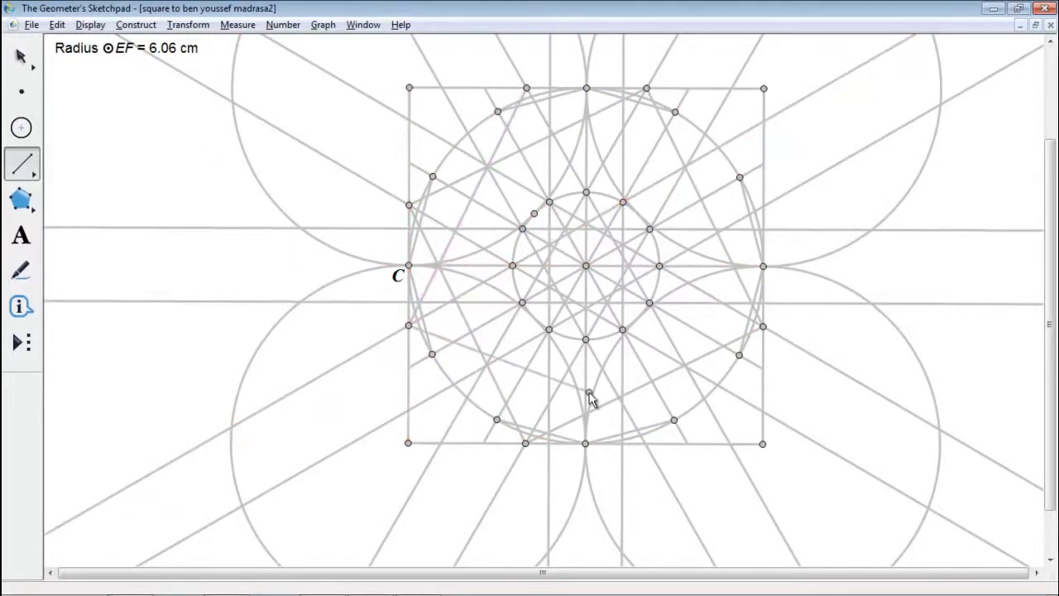
click(647, 446)
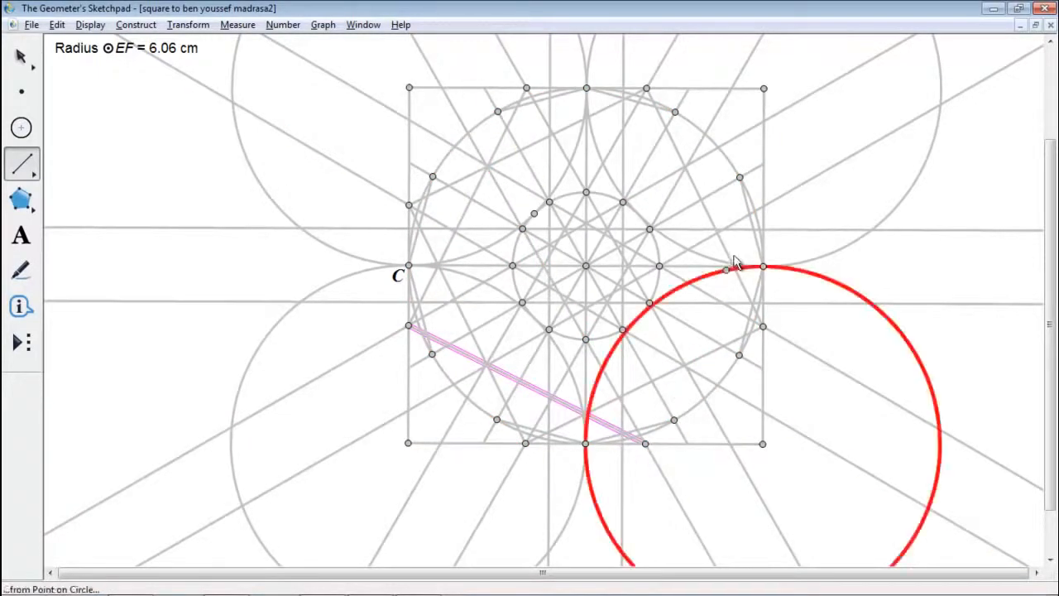
click(646, 445)
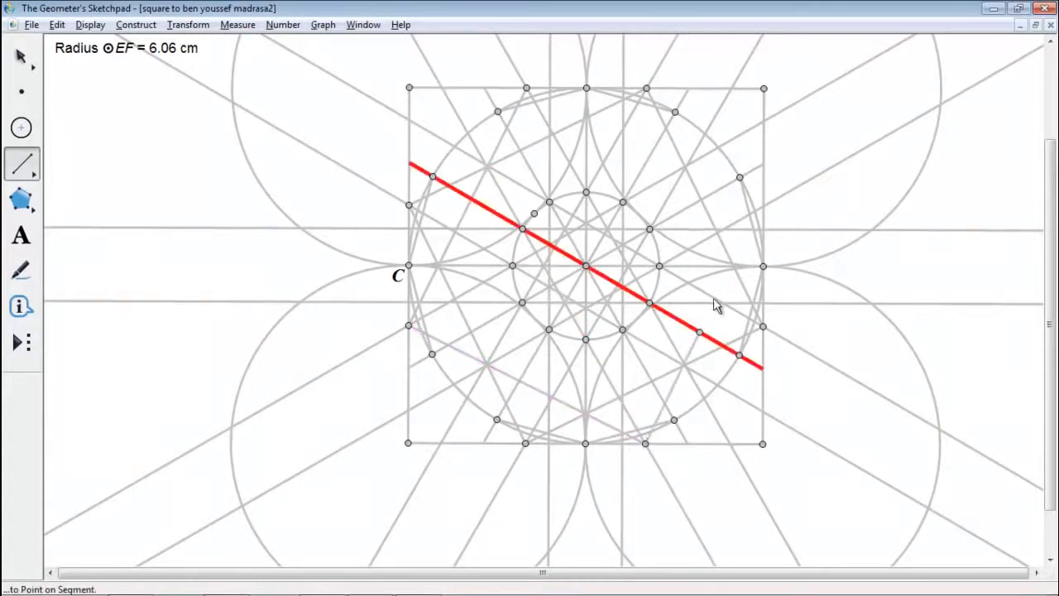
click(764, 208)
click(764, 207)
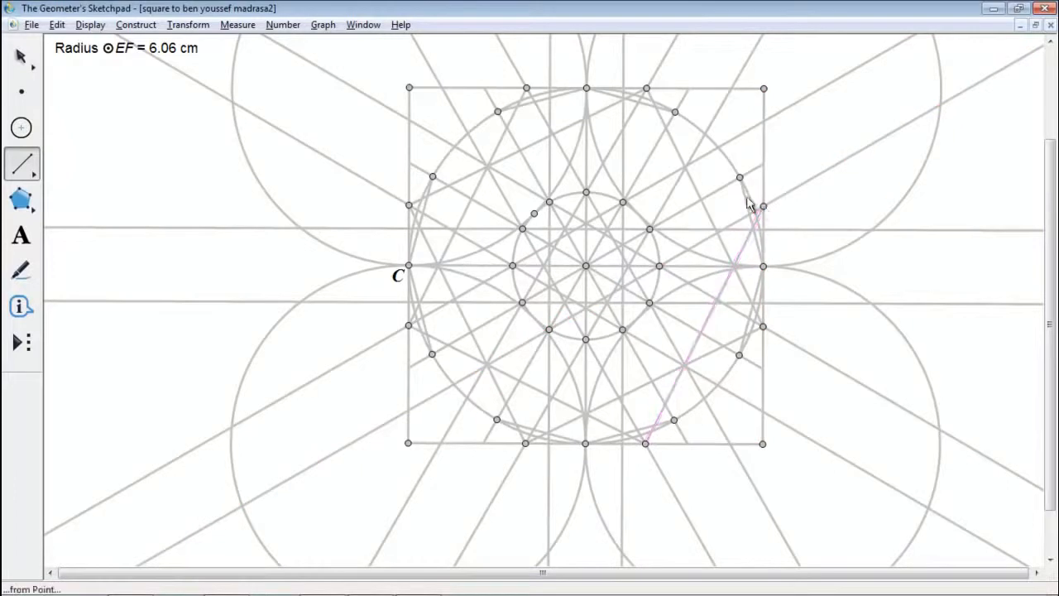
click(528, 90)
key(Escape)
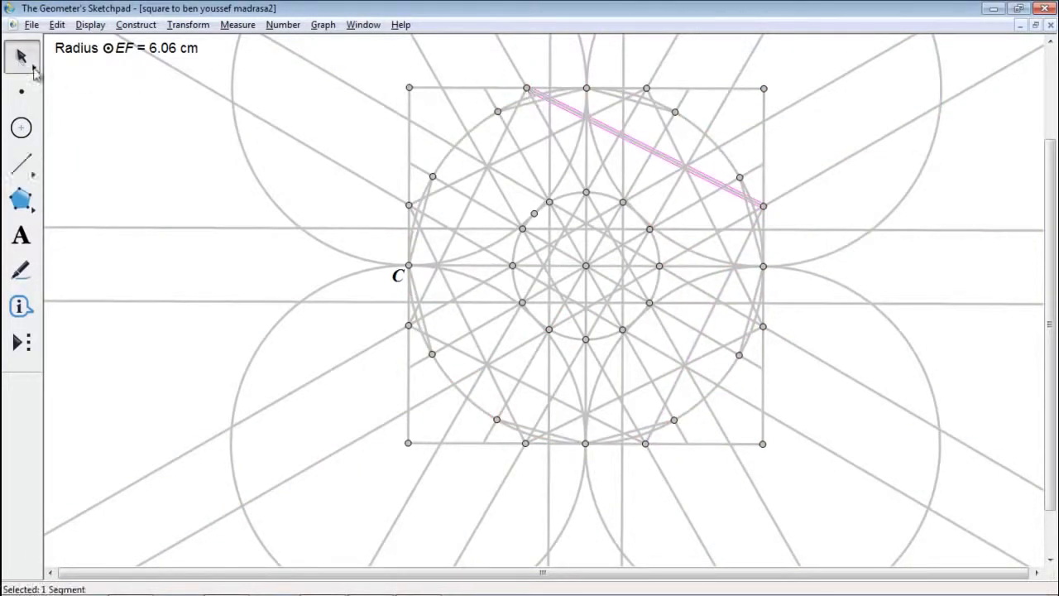
key(Escape)
key(Escape)
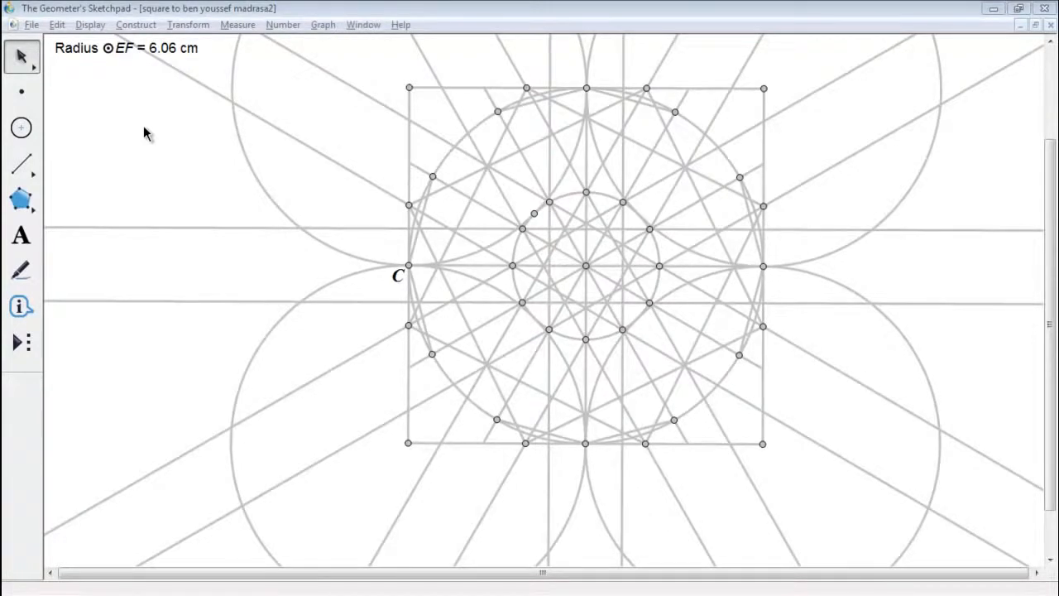
Construct an upper horizontal line and a right-hand vertical line through the spokes' outermost intersections with the tilted squares' sides.
drag(21, 164, 130, 169)
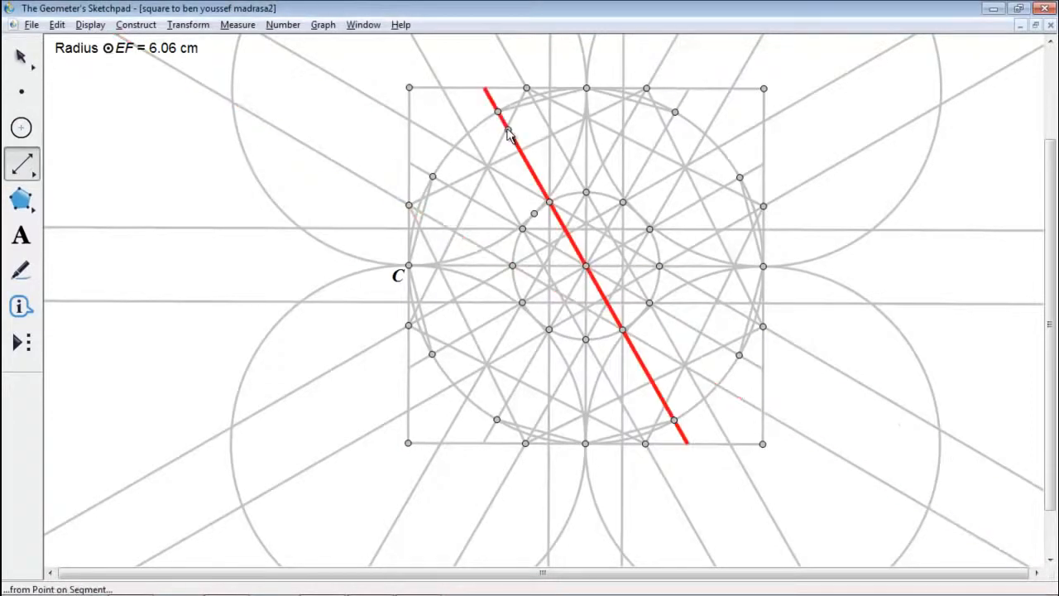
drag(507, 128, 669, 133)
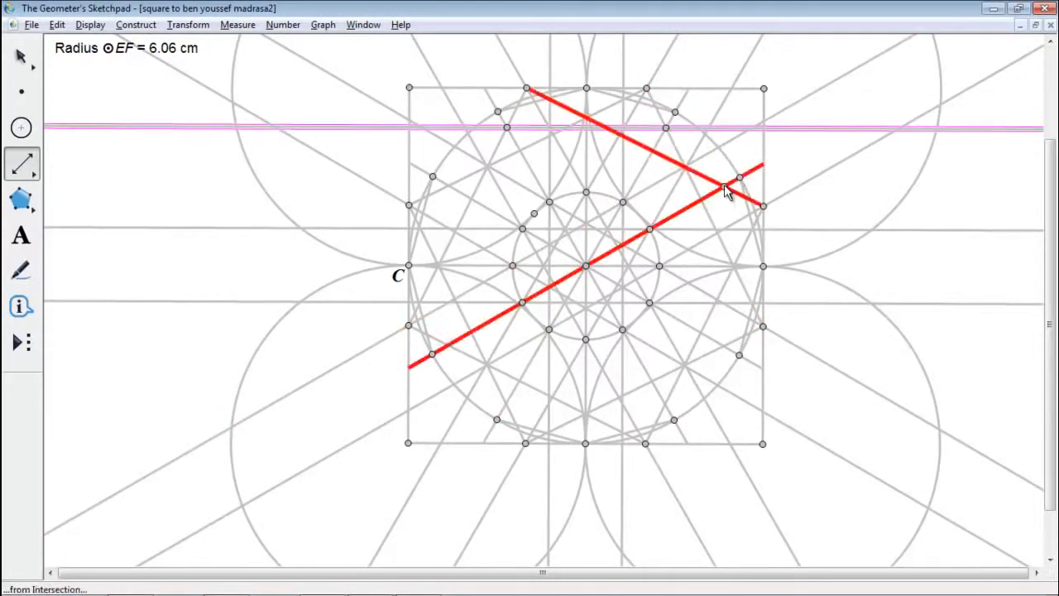
drag(725, 187, 733, 327)
click(723, 345)
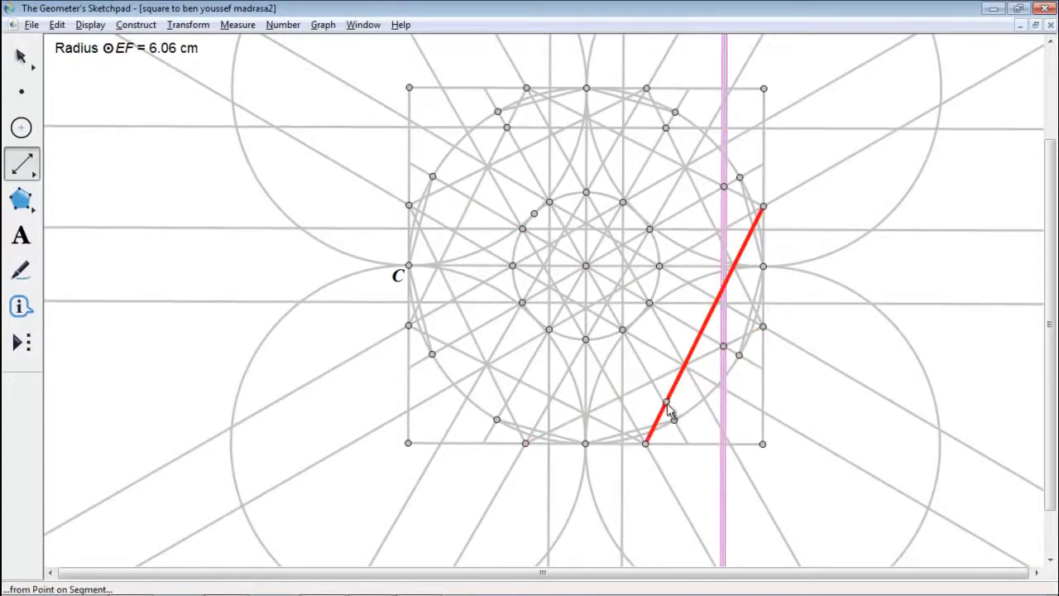
Construct a lower horizontal line and a left-hand vertical line through the spokes' outermost intersections with the tilted squares' sides.
click(666, 404)
click(506, 405)
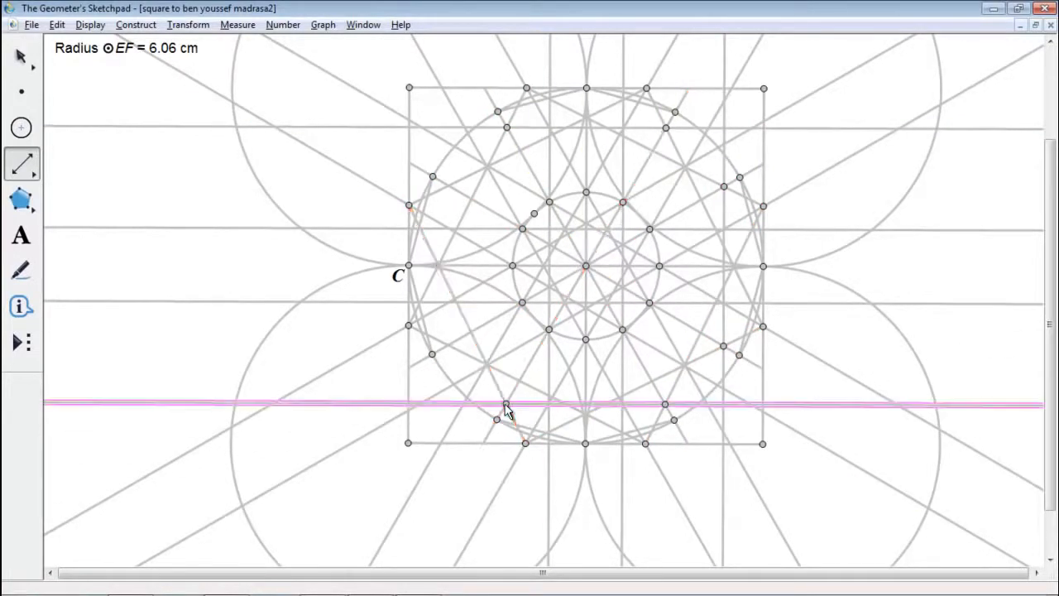
click(448, 346)
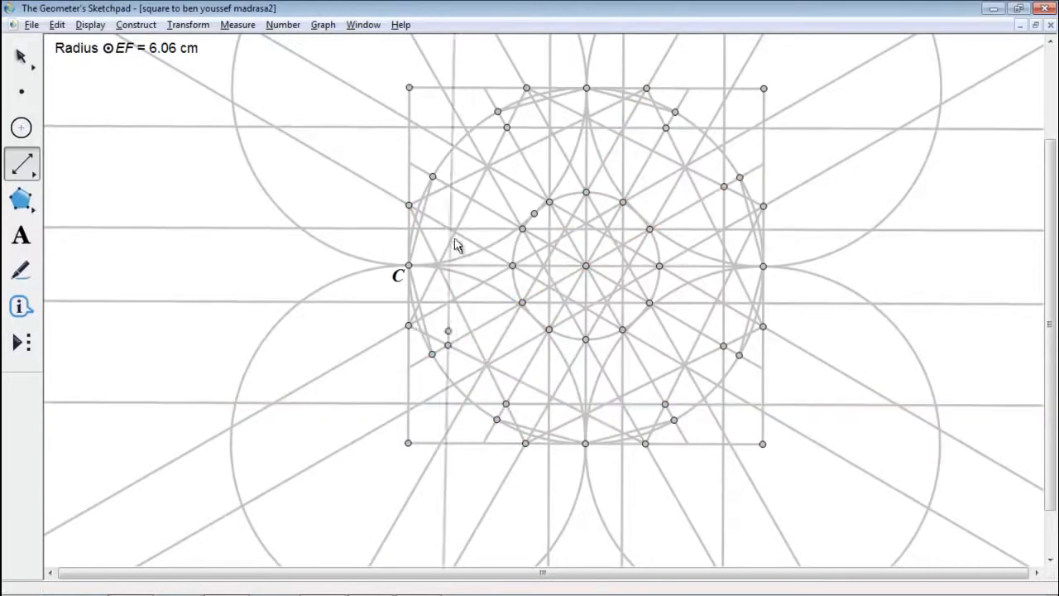
click(448, 186)
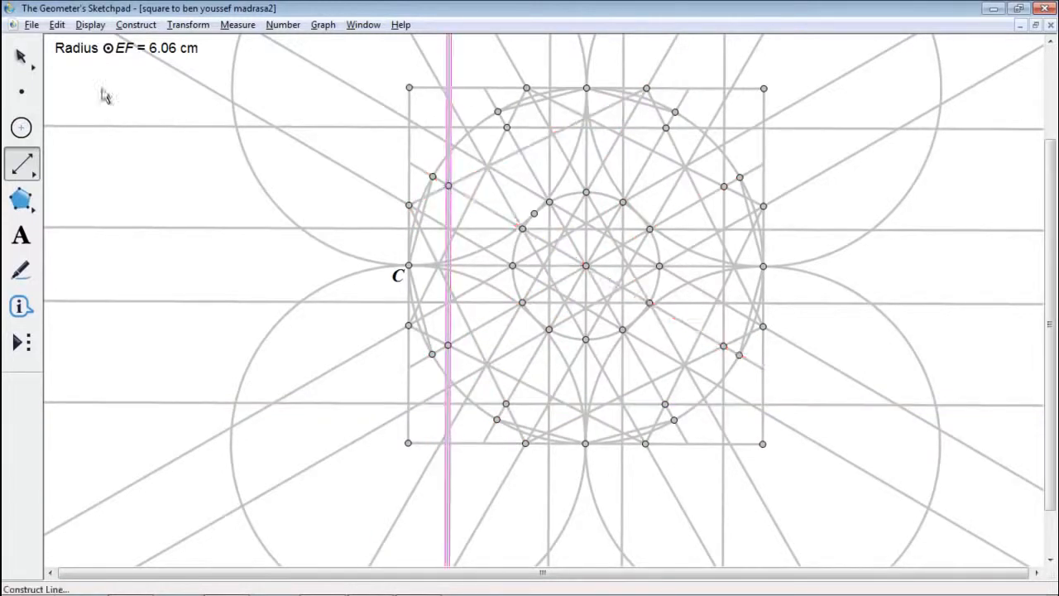
click(21, 57)
click(112, 103)
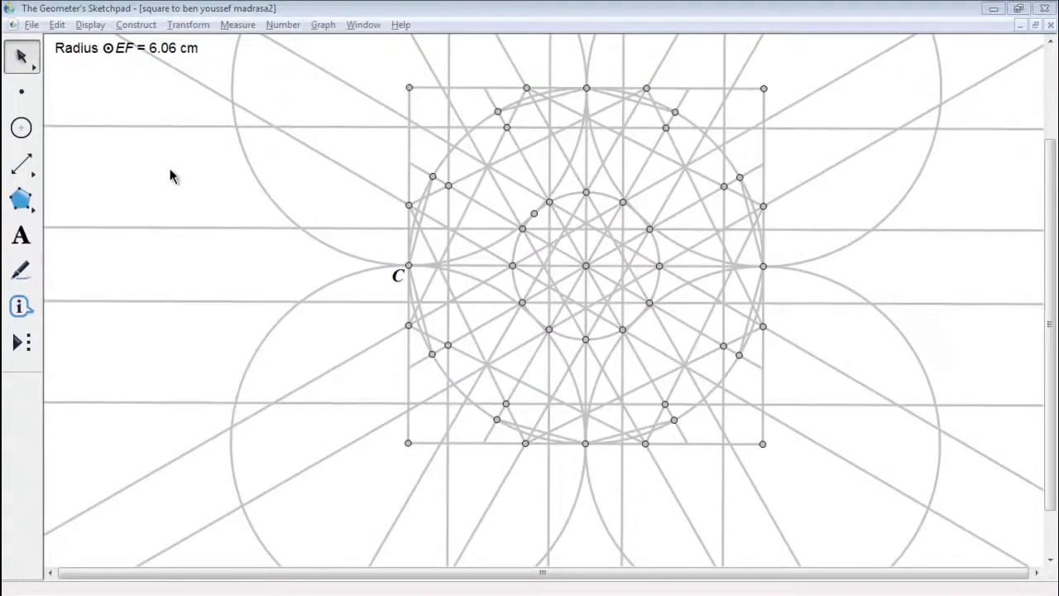
Construct a segment from the square's top midpoint to the tilted square's intersection with the inner-left vertical line, and colour it black.
drag(24, 165, 42, 173)
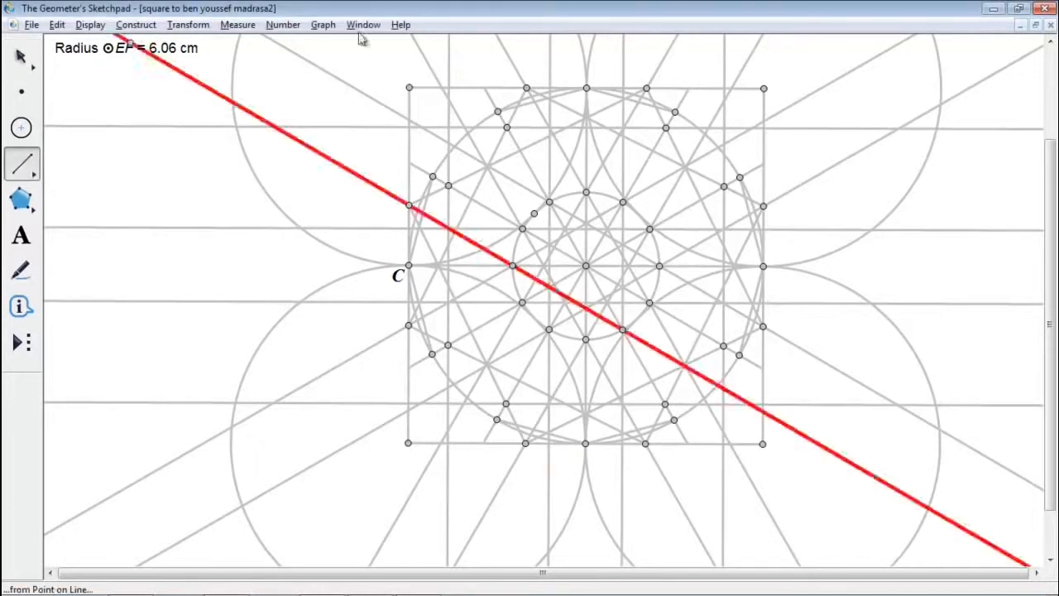
click(587, 88)
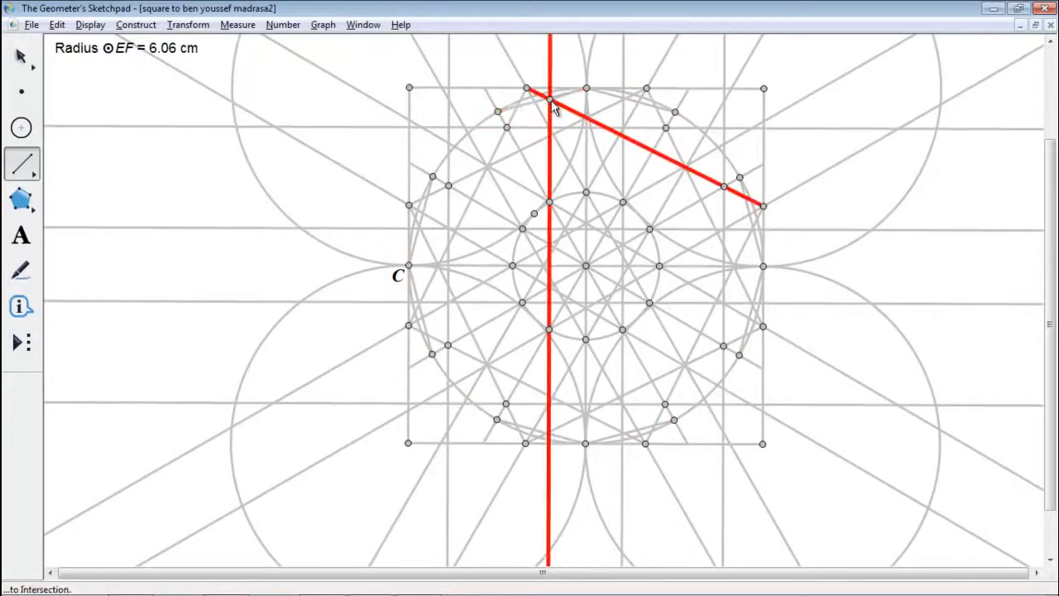
click(551, 100)
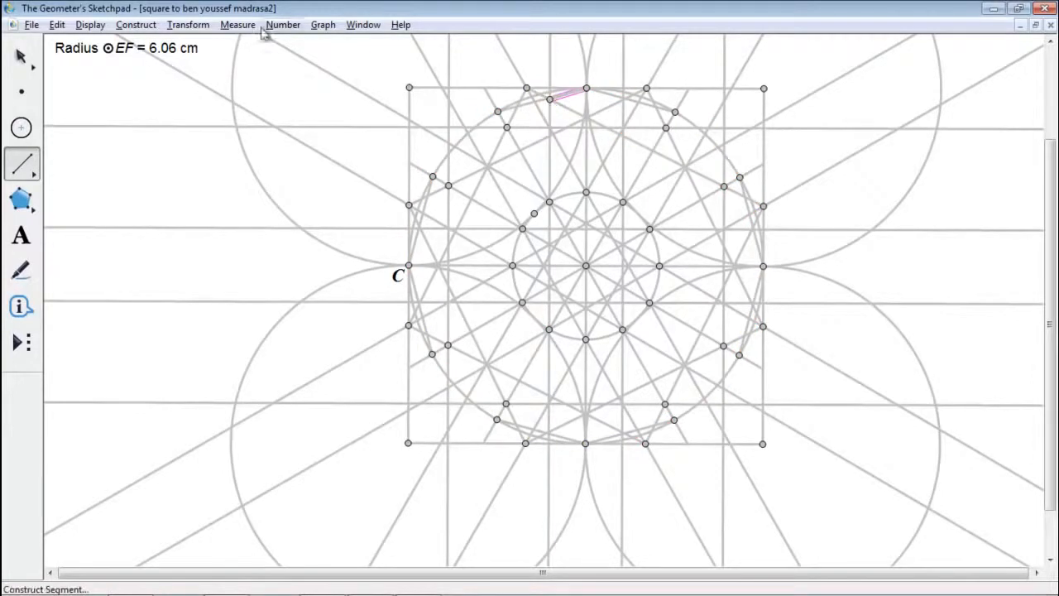
click(91, 25)
mouse_move(182, 83)
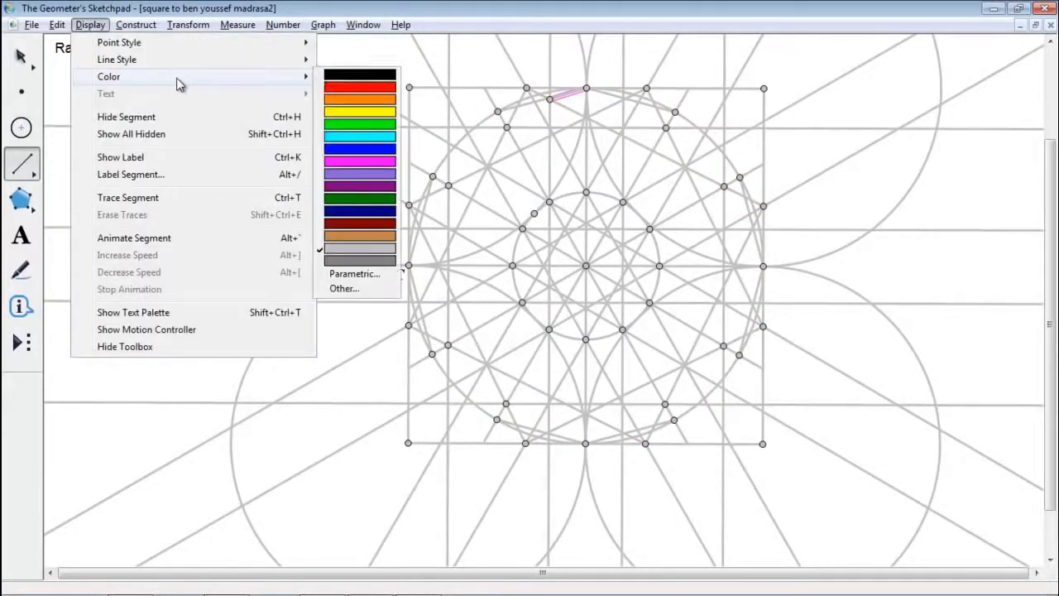
click(327, 77)
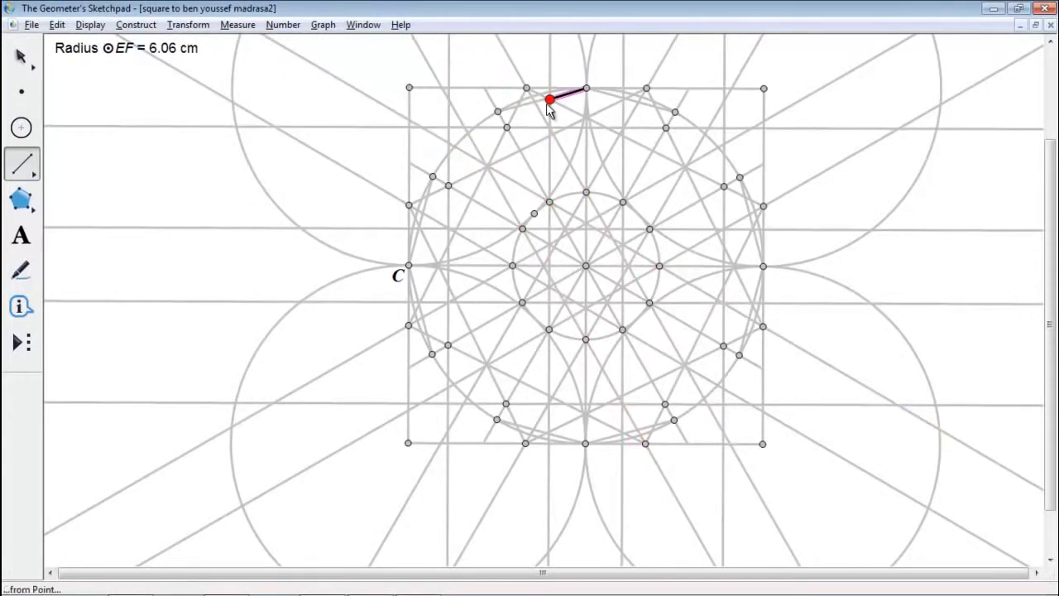
Construct the remaining short black segments from the four side midpoints to the nearby intersections with the inner grid lines, forming shallow end caps.
drag(586, 87, 625, 99)
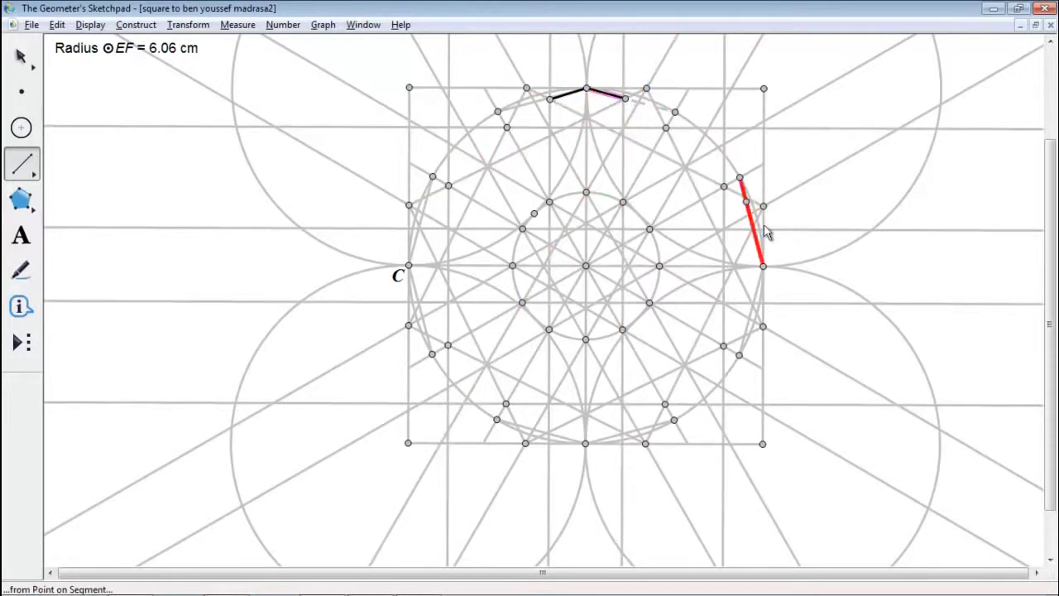
drag(763, 266, 753, 229)
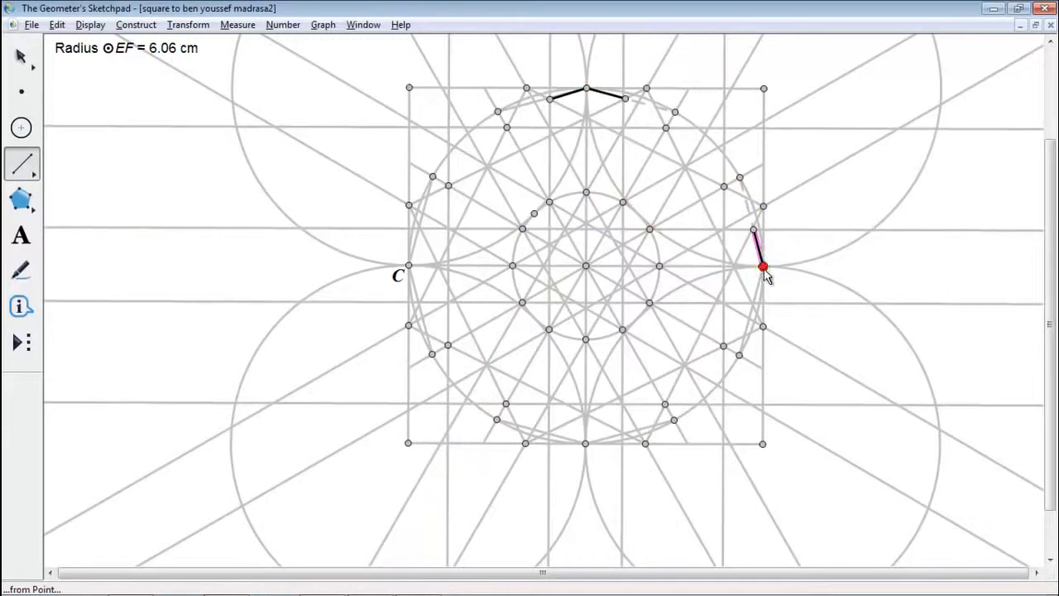
drag(763, 267, 754, 303)
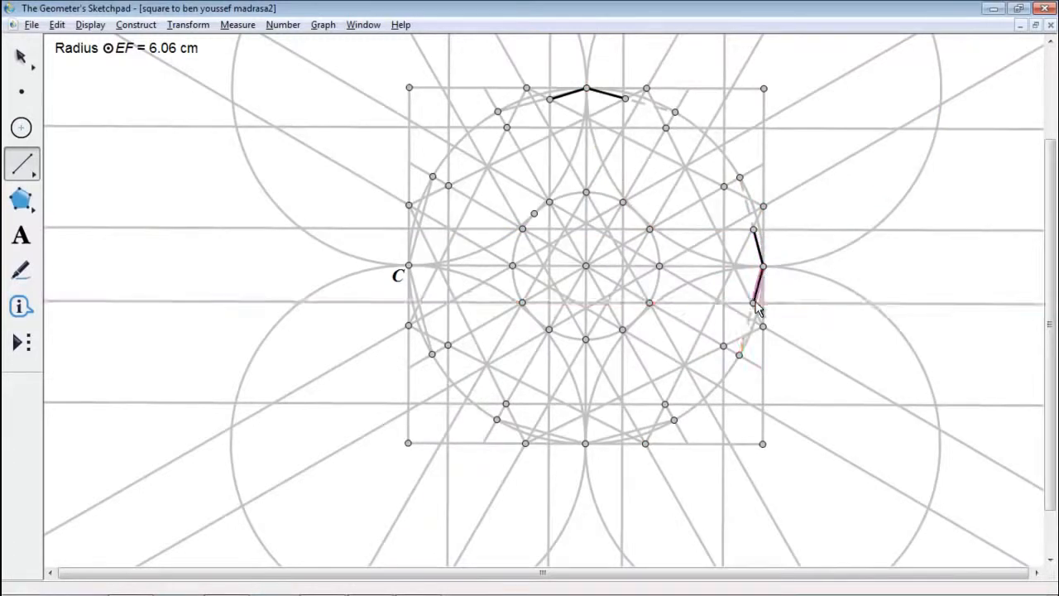
drag(586, 443, 547, 433)
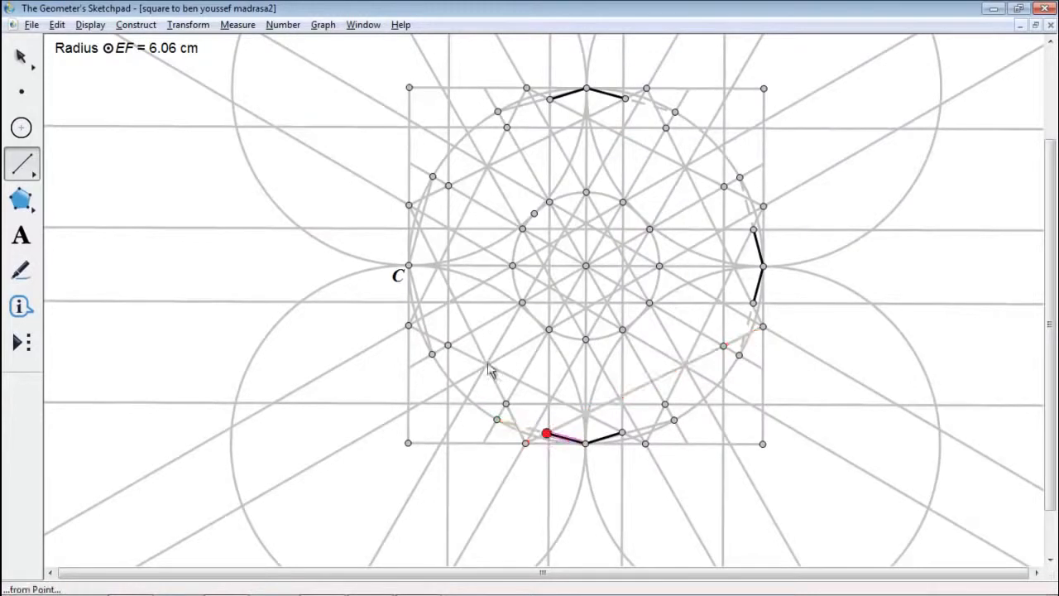
drag(409, 266, 421, 305)
drag(409, 265, 422, 234)
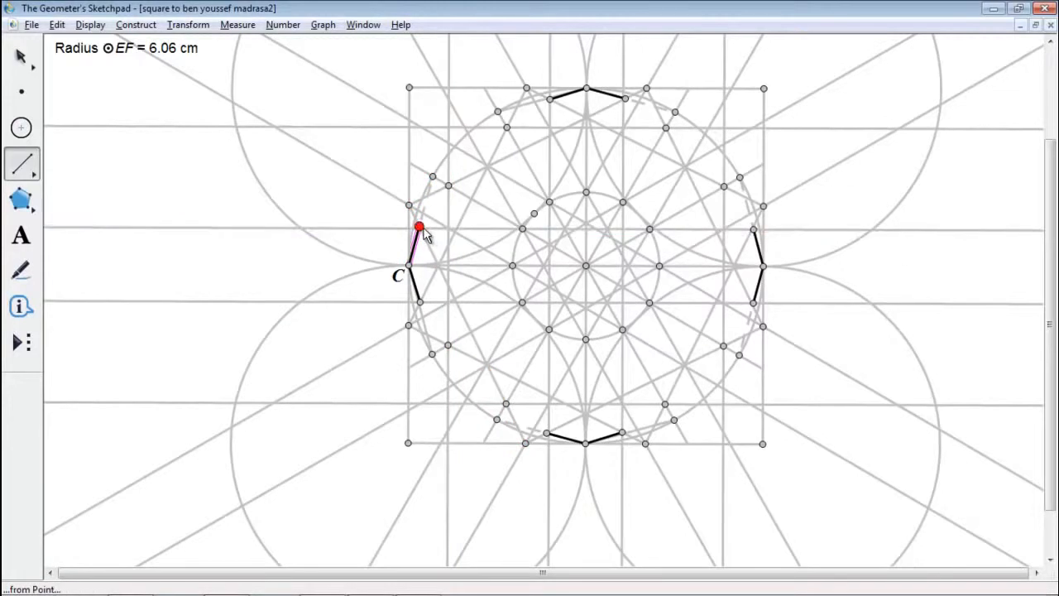
Construct black segments along the inner horizontal and vertical grid lines, joining neighbouring end caps into a closed cross outline.
drag(420, 229, 550, 99)
drag(625, 98, 753, 229)
mouse_move(753, 303)
mouse_down()
mouse_move(626, 308)
mouse_move(622, 432)
mouse_up()
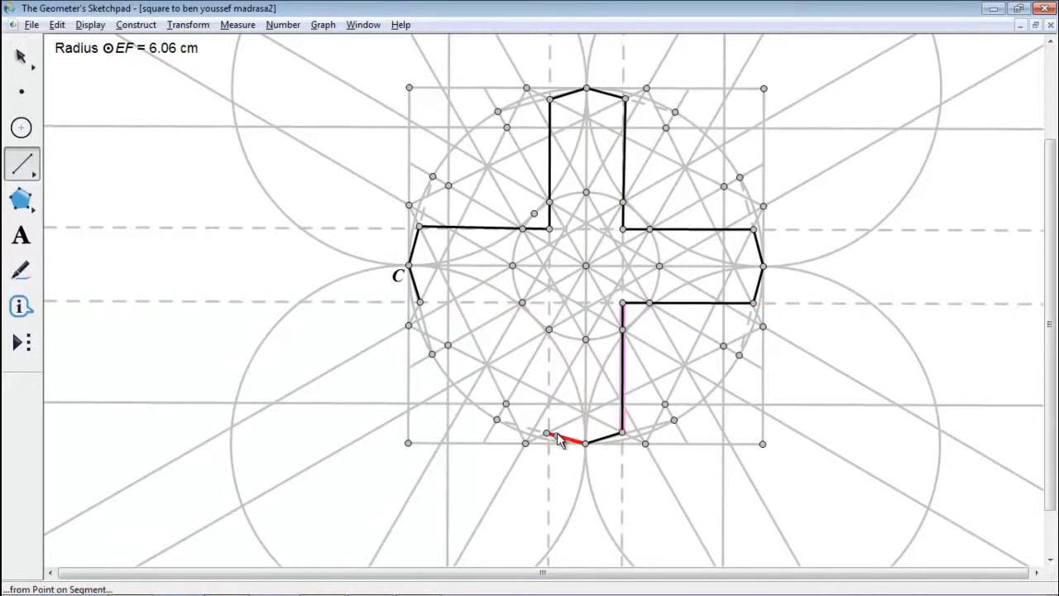
drag(547, 433, 420, 303)
click(22, 56)
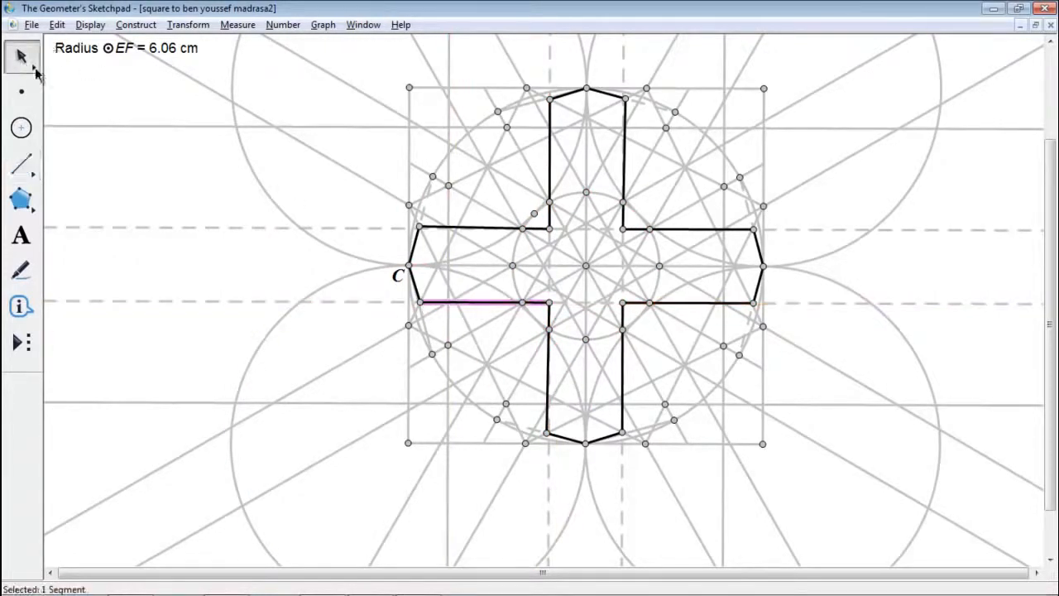
click(165, 157)
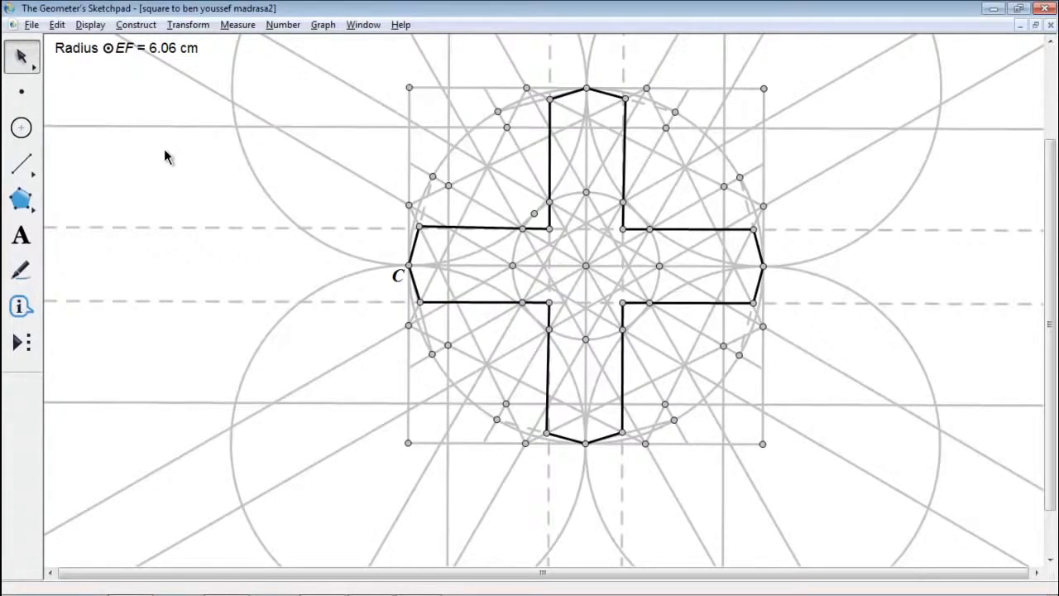
Construct black stepped outlines in the square's four corners along the tilted squares' sides and the outer horizontal and vertical grid lines.
click(14, 175)
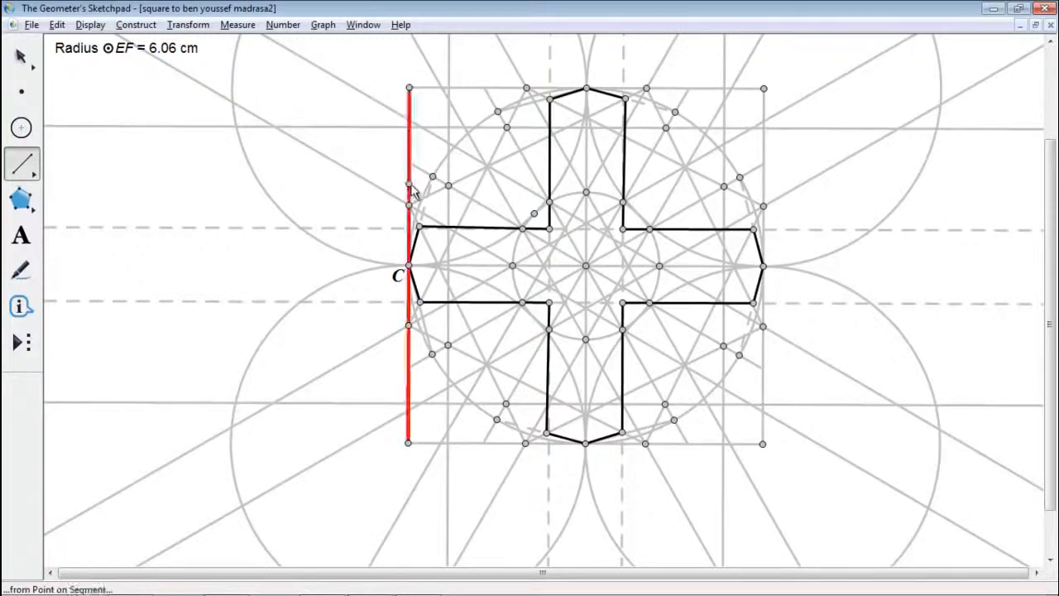
drag(409, 205, 449, 188)
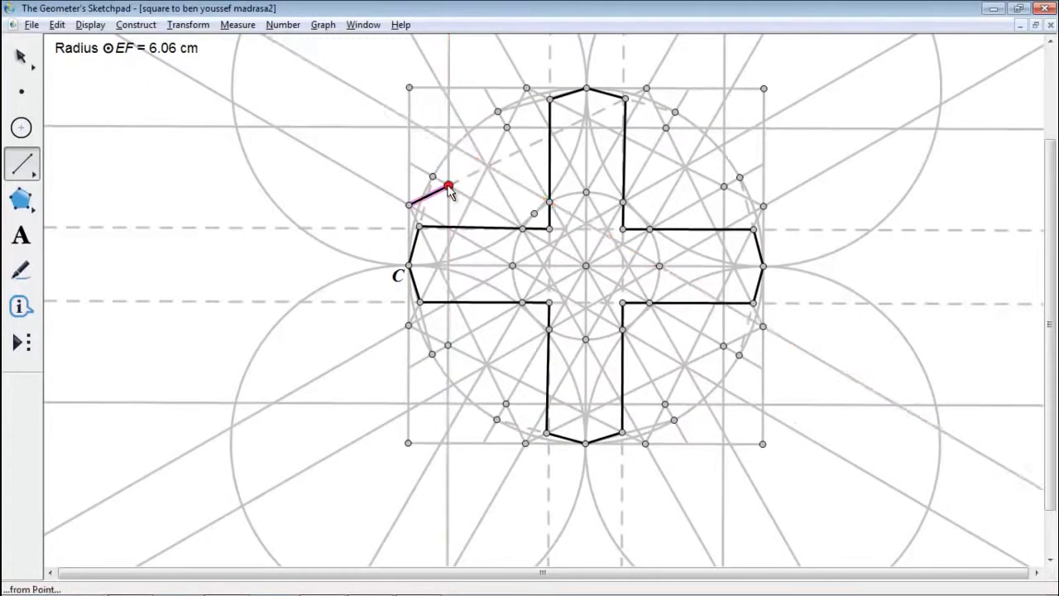
mouse_move(449, 151)
mouse_down()
mouse_move(447, 126)
mouse_move(508, 130)
mouse_move(527, 93)
mouse_up()
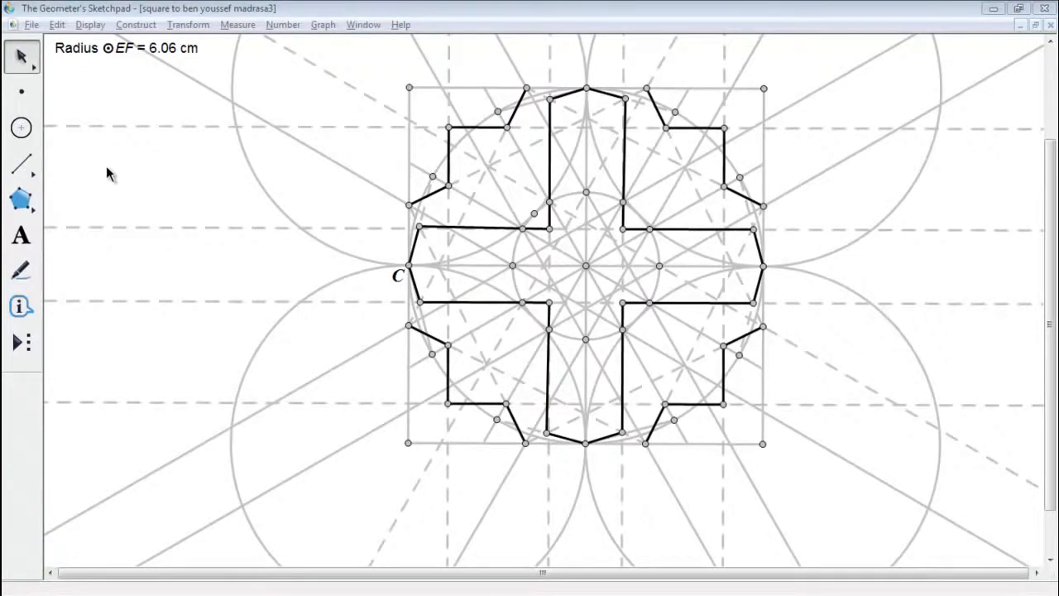
Construct four black V-shaped segment pairs along the slanted lines, each joining two points on the outer square through an intersection inside the central circle.
click(22, 164)
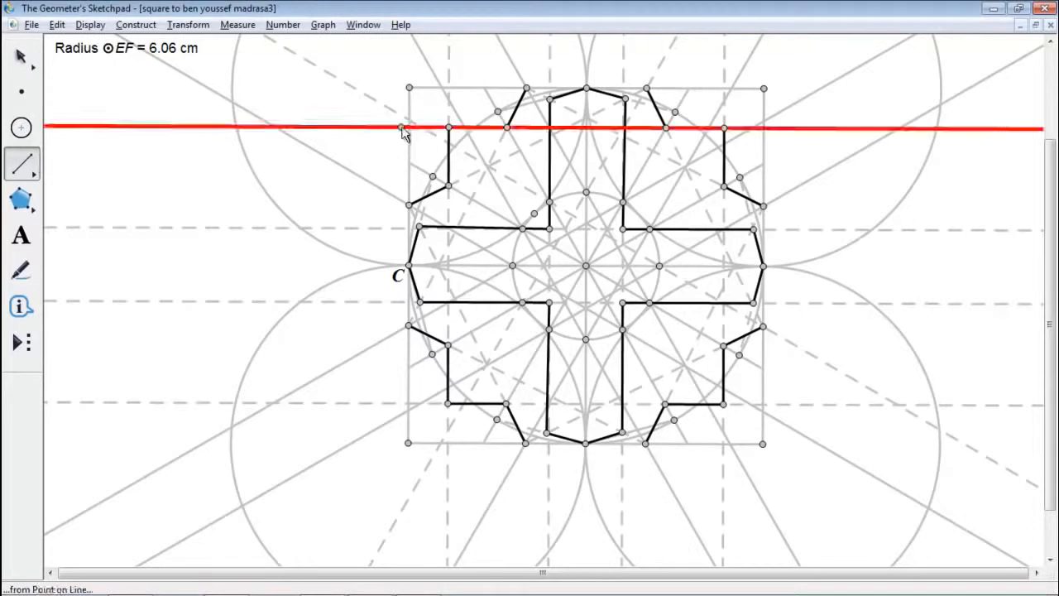
drag(413, 128, 646, 89)
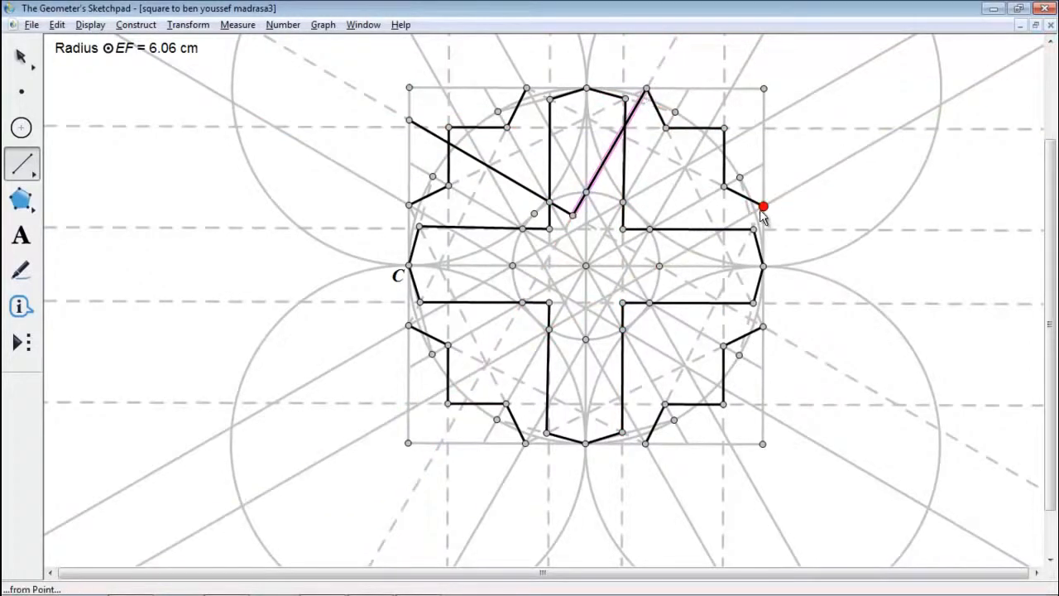
drag(763, 208, 730, 447)
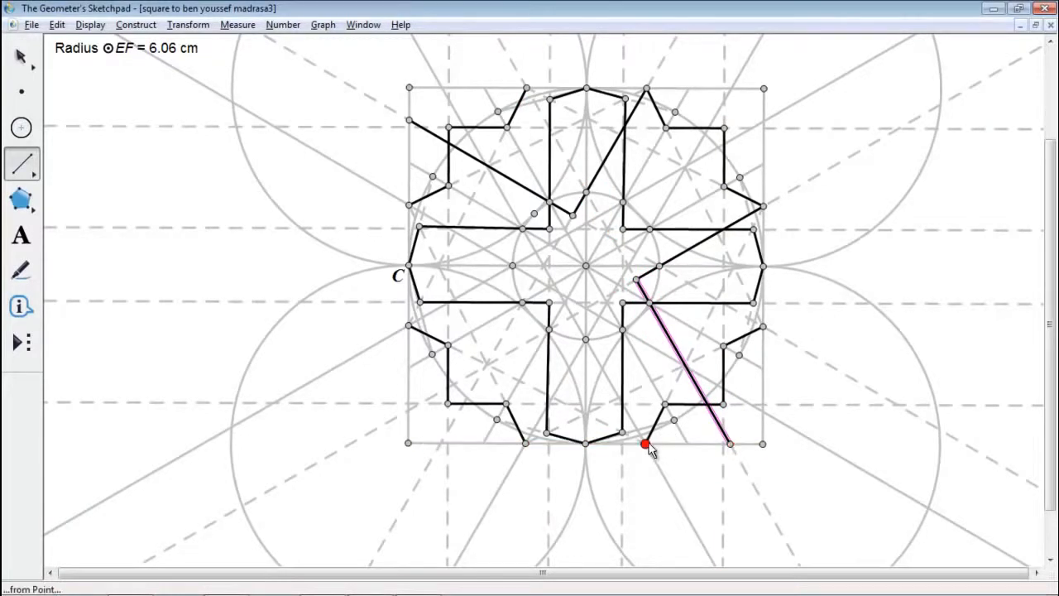
drag(648, 446, 572, 317)
mouse_move(408, 88)
mouse_down()
mouse_move(409, 432)
mouse_move(411, 422)
mouse_up()
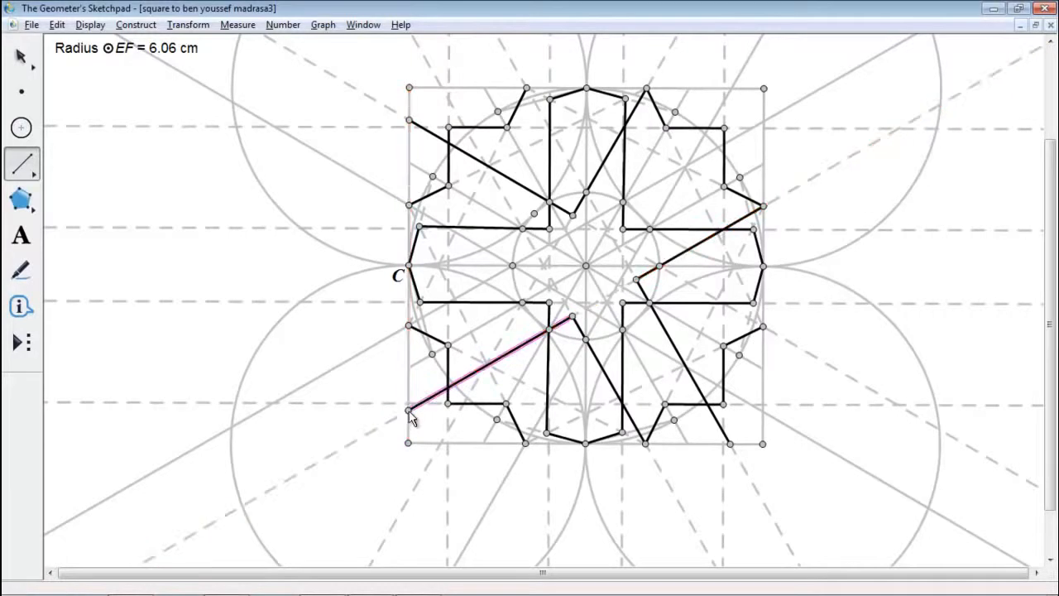
click(406, 327)
drag(407, 326, 442, 96)
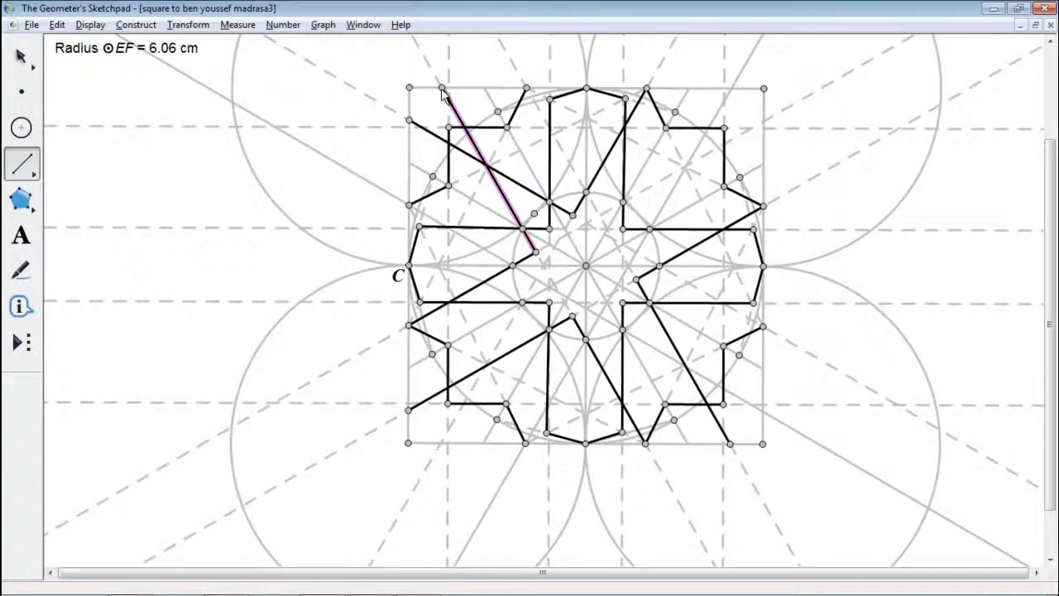
Construct two mirrored V-shaped segment pairs, one from the top side to the right side and one from above C to the bottom side.
click(526, 87)
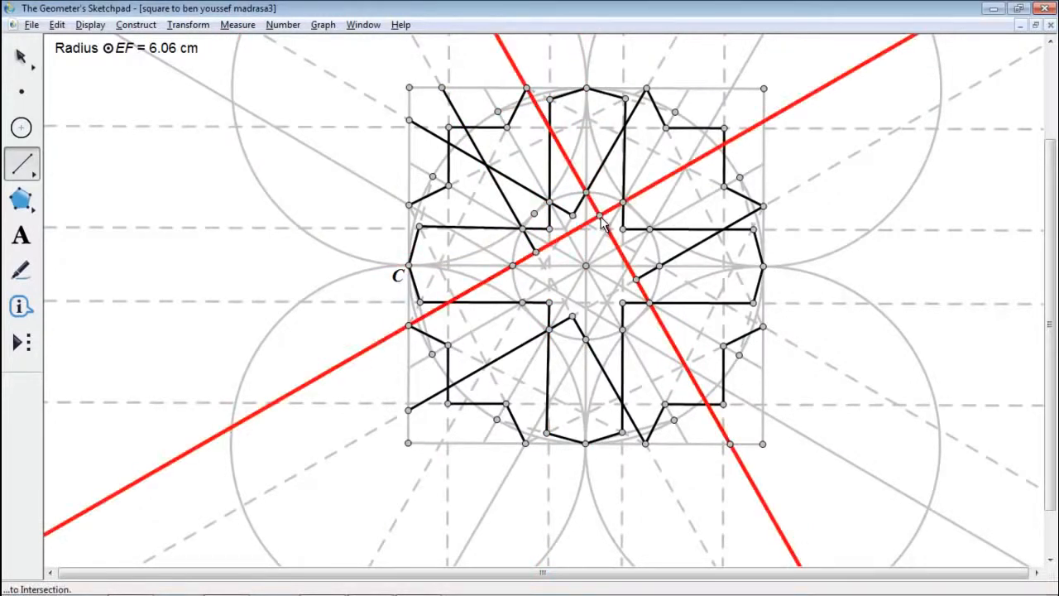
click(601, 217)
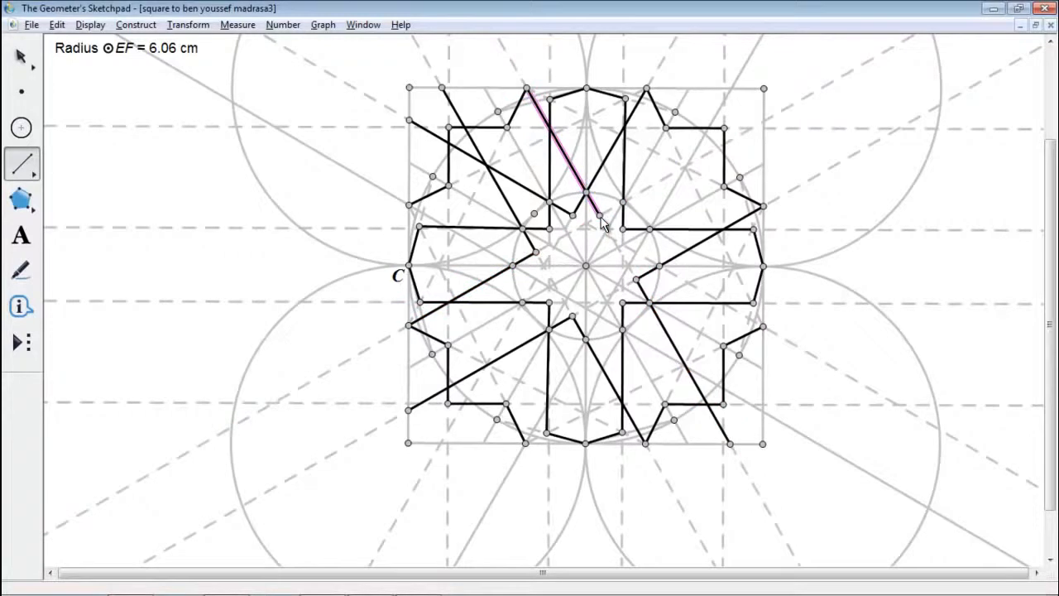
click(764, 123)
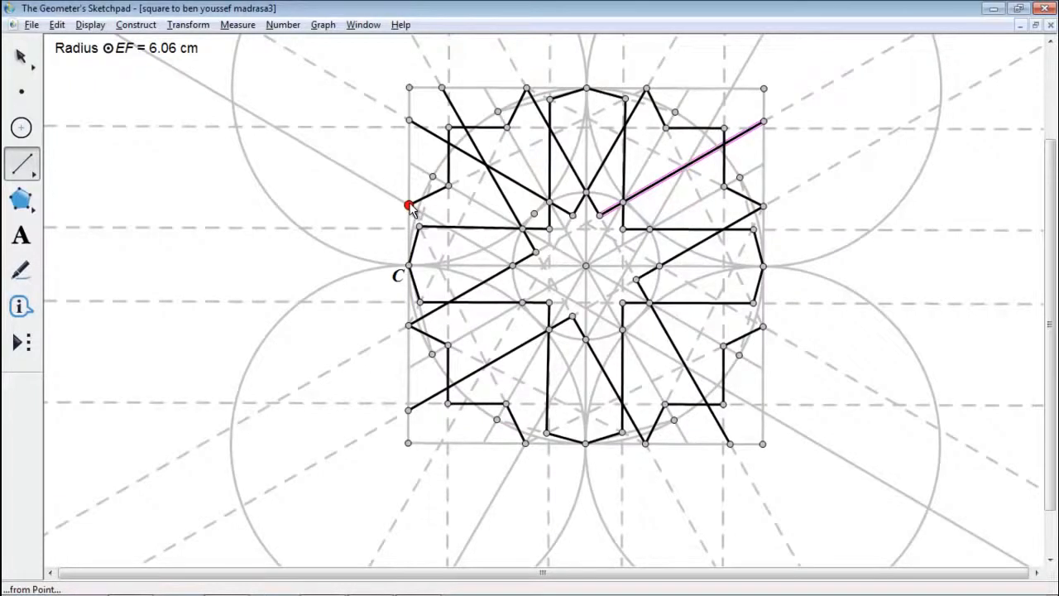
click(409, 207)
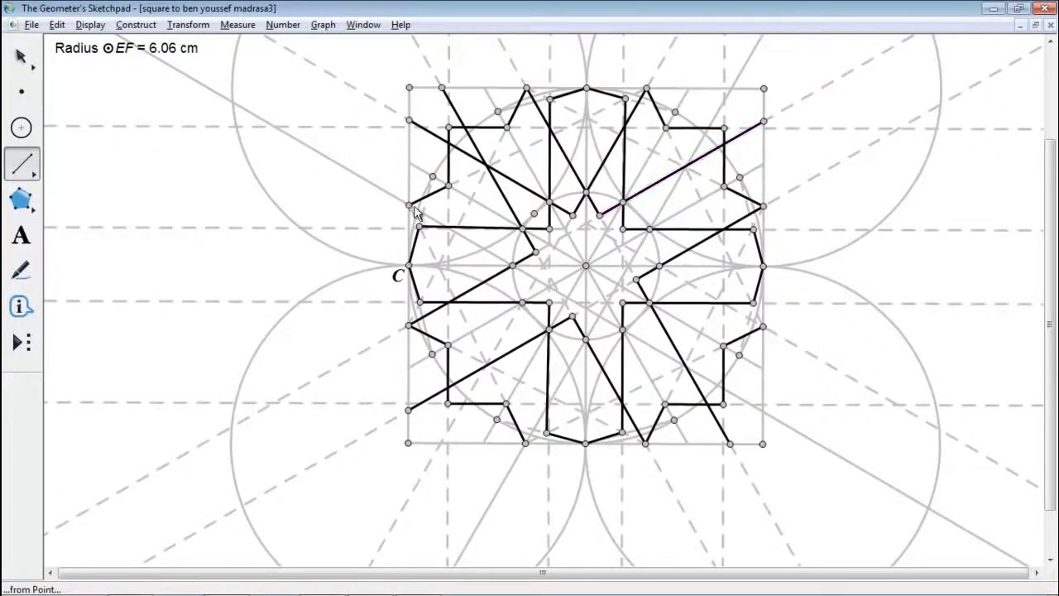
click(535, 280)
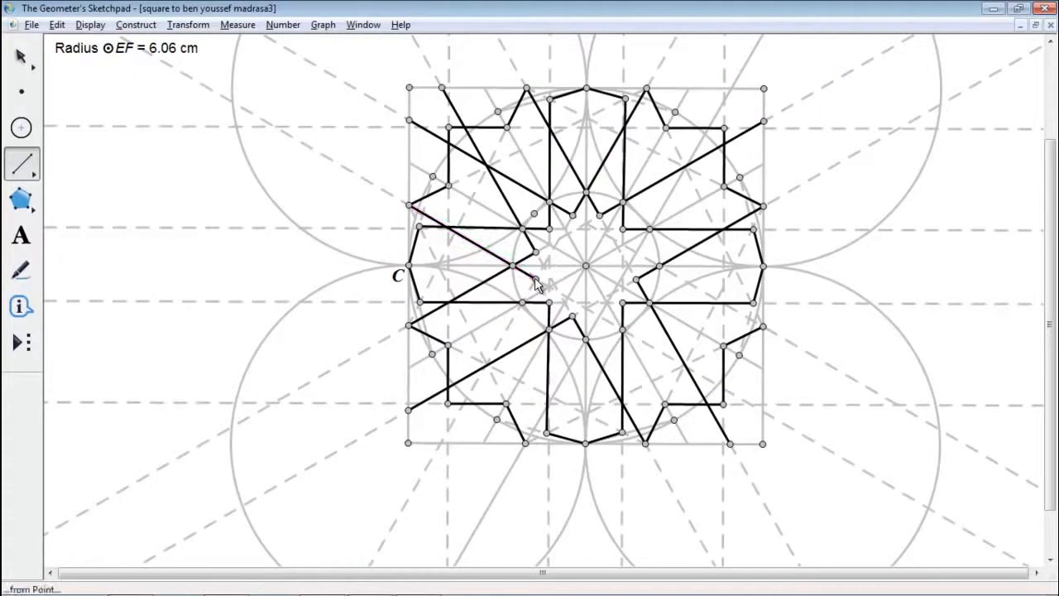
click(439, 443)
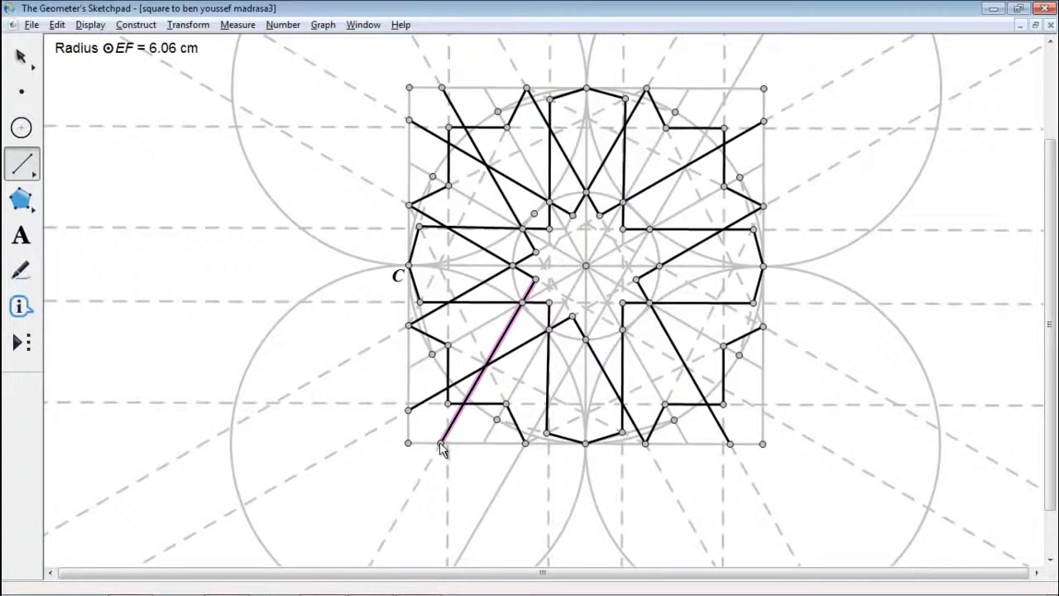
Construct the last two mirrored V-shaped segment pairs, from the bottom side to the right side and from the right side to the top side.
click(526, 445)
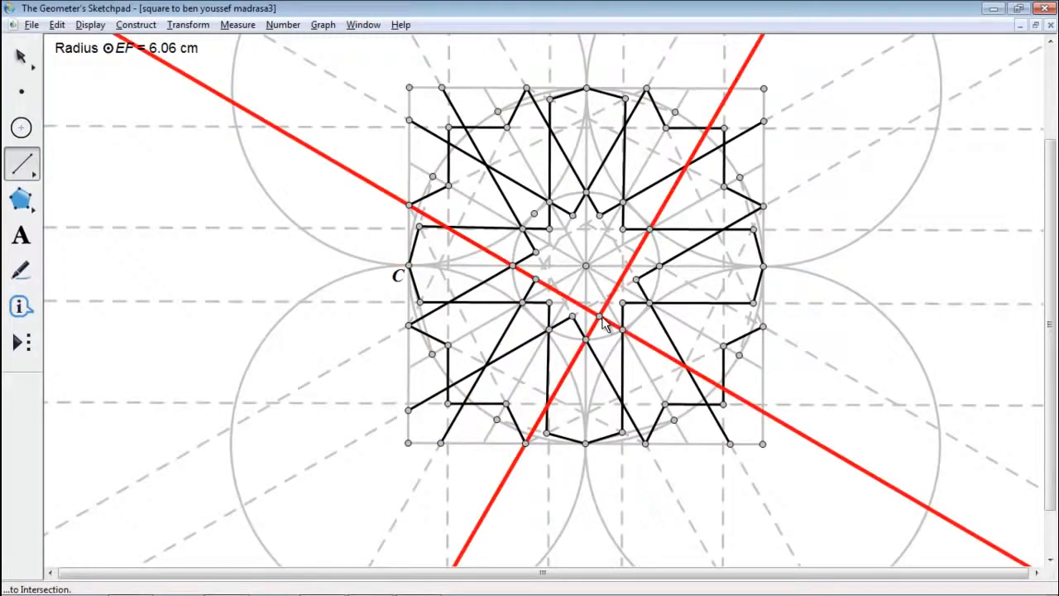
click(602, 322)
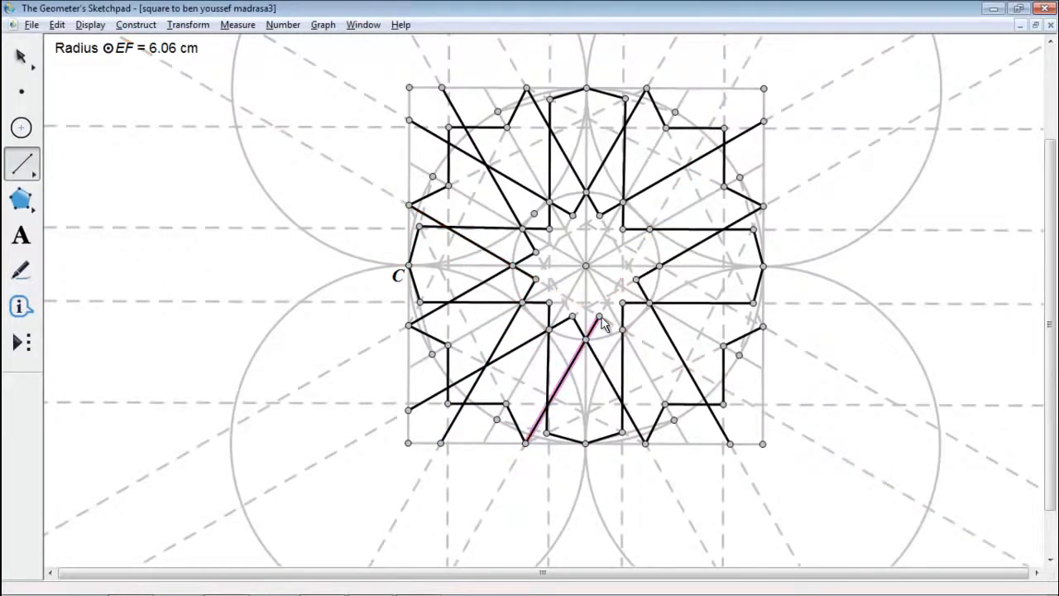
click(763, 412)
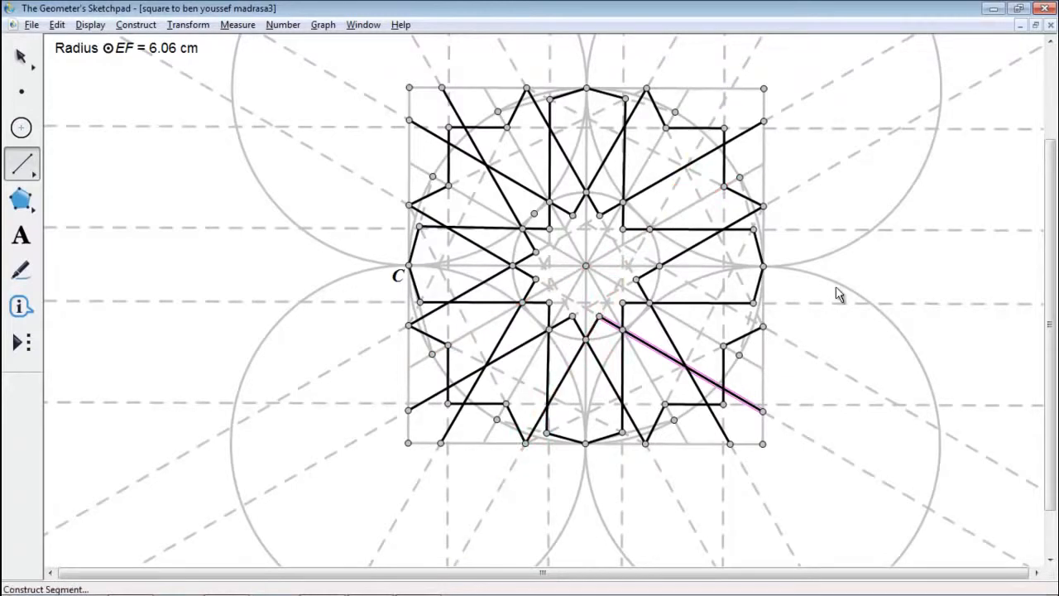
click(763, 328)
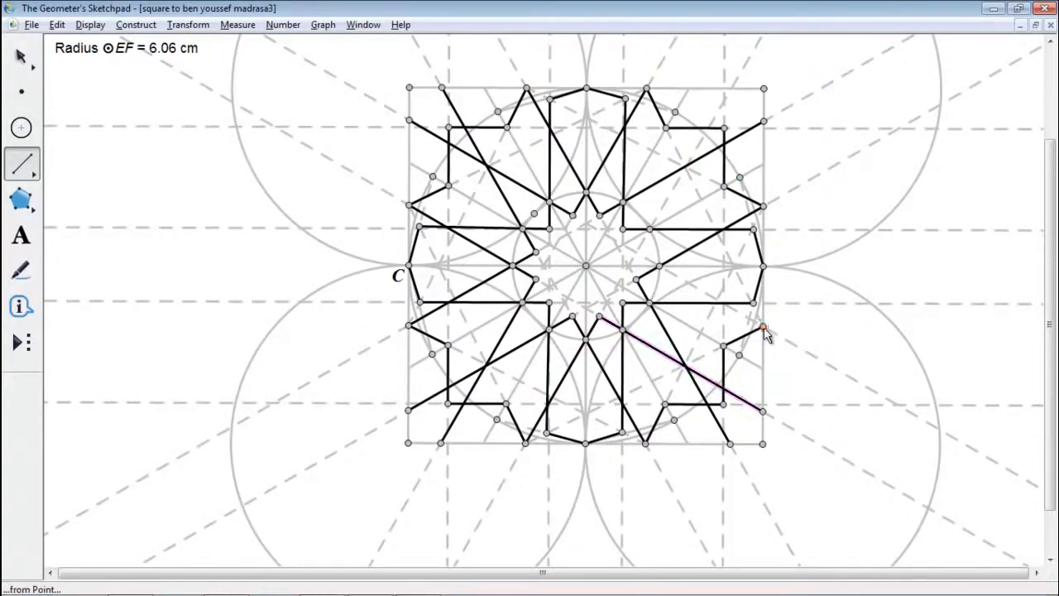
click(637, 256)
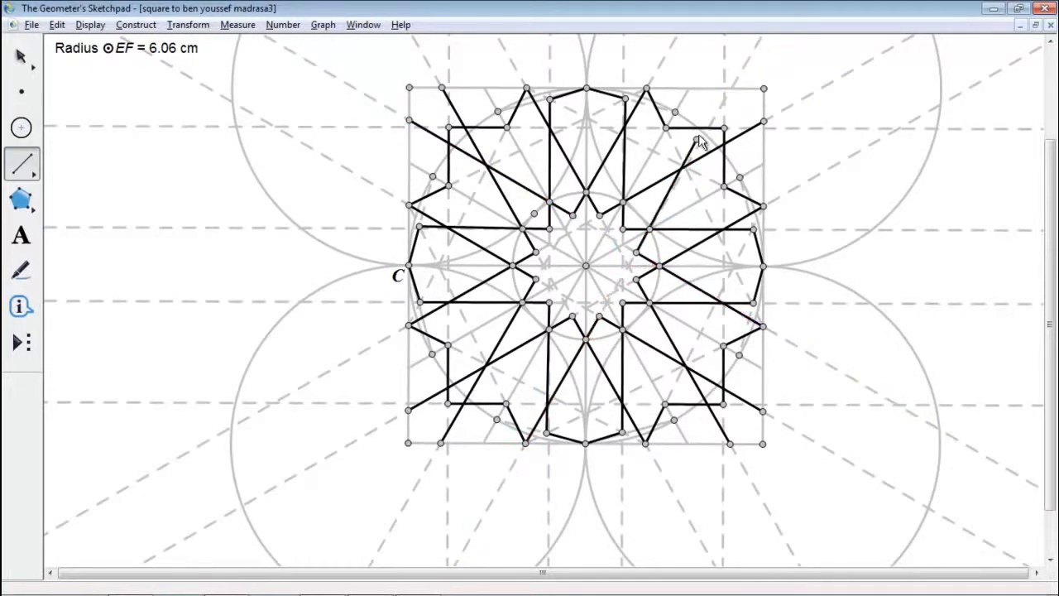
click(732, 90)
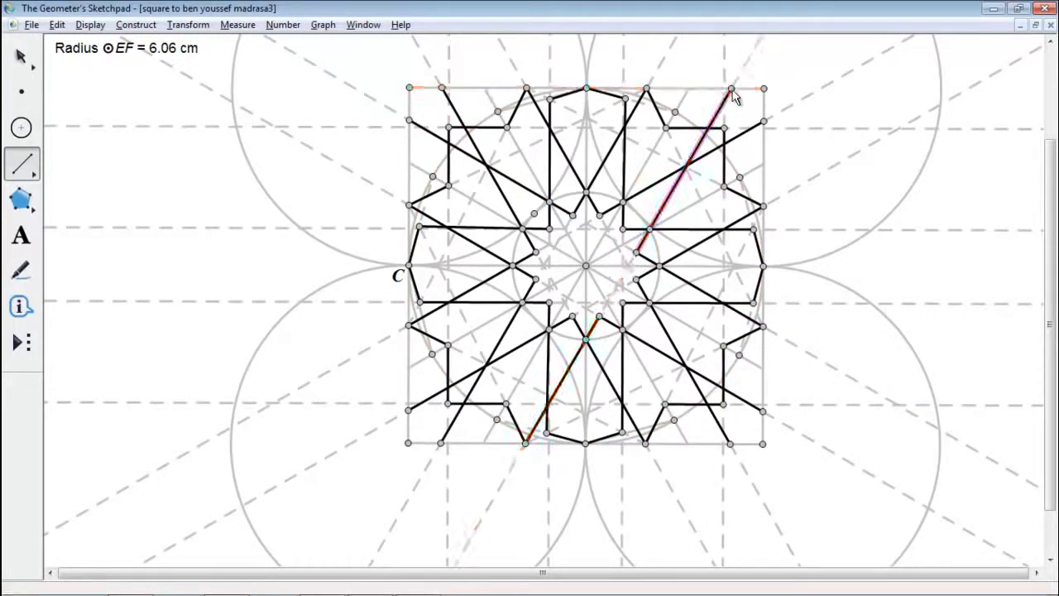
click(21, 56)
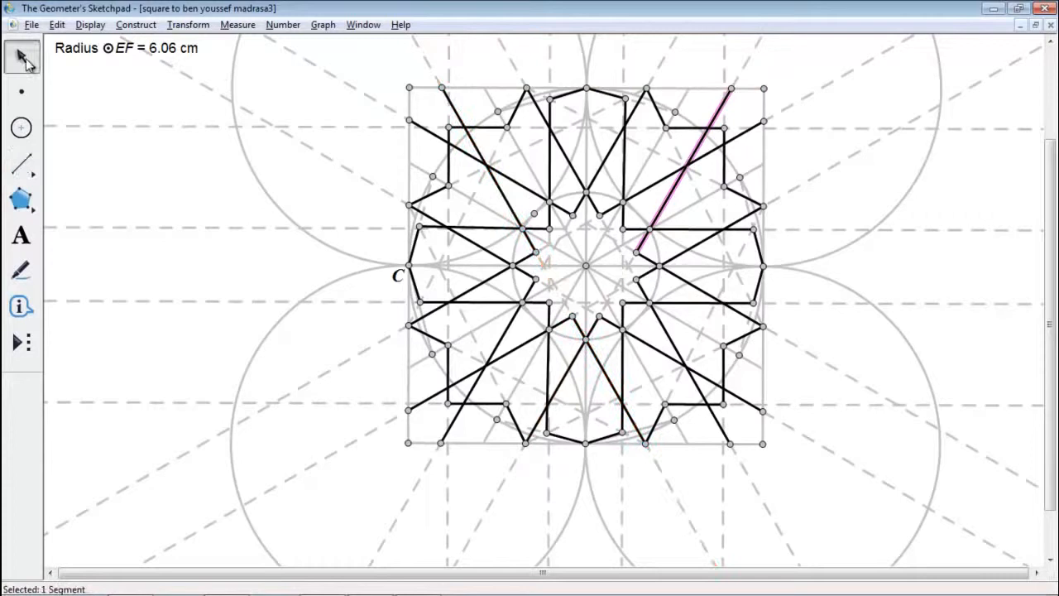
click(137, 177)
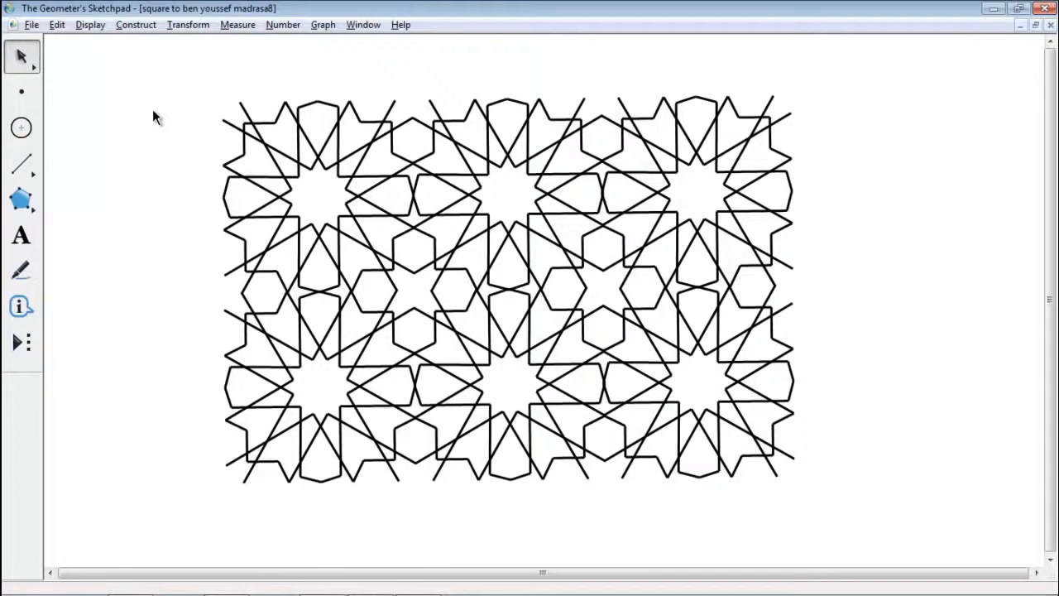
Show all hidden construction objects of the tiled pattern and clear the selection.
click(90, 24)
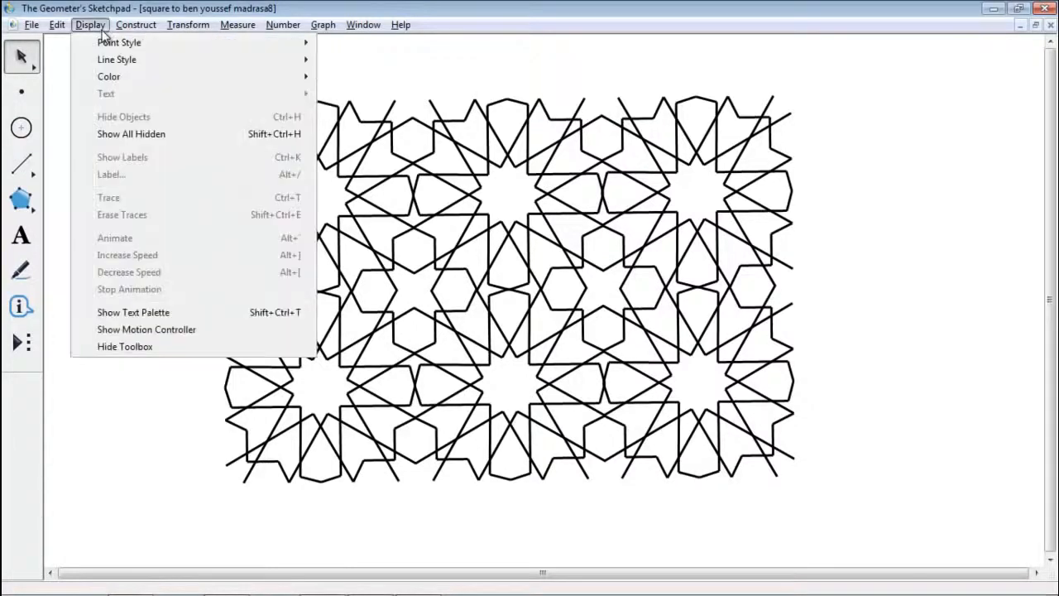
click(117, 134)
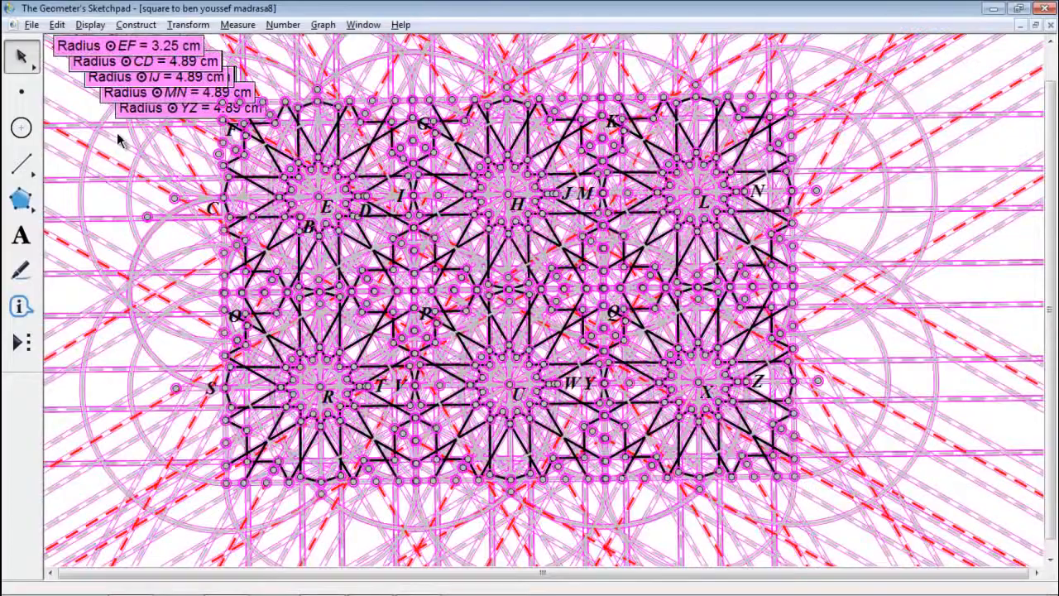
click(113, 203)
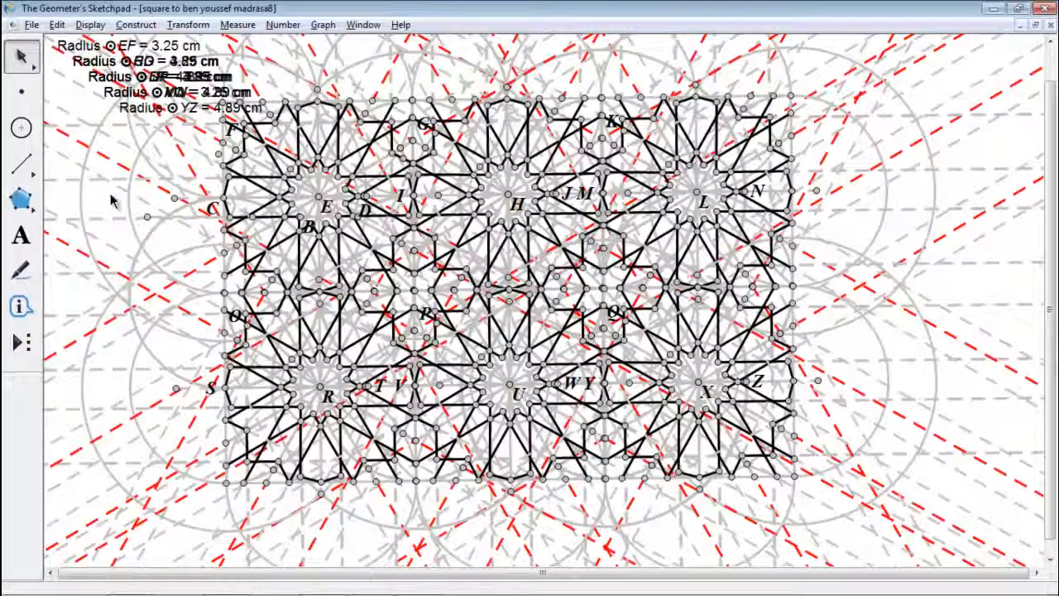